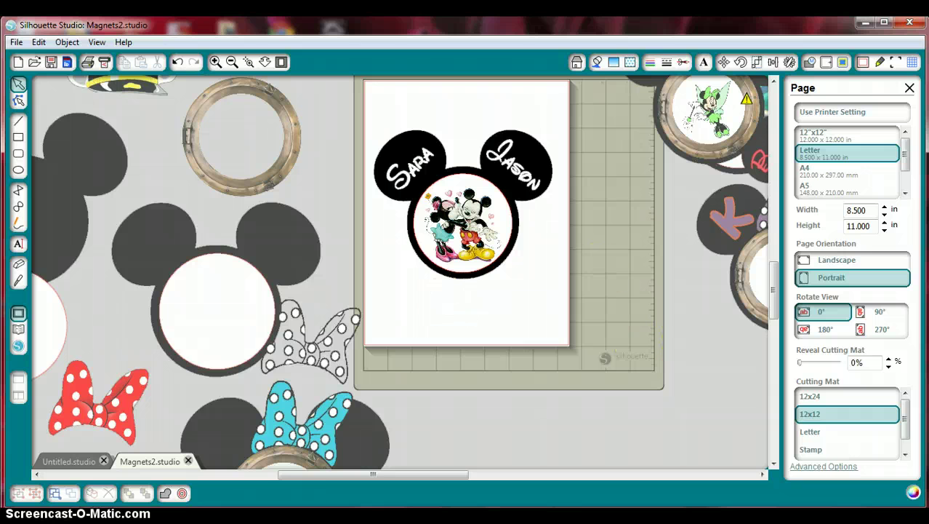
Step: Bring the purple-bow magnet onto the page, and move it and the kissing Mickey and Minnie magnet off to the page's right side
drag(311, 475, 409, 474)
drag(608, 290, 341, 315)
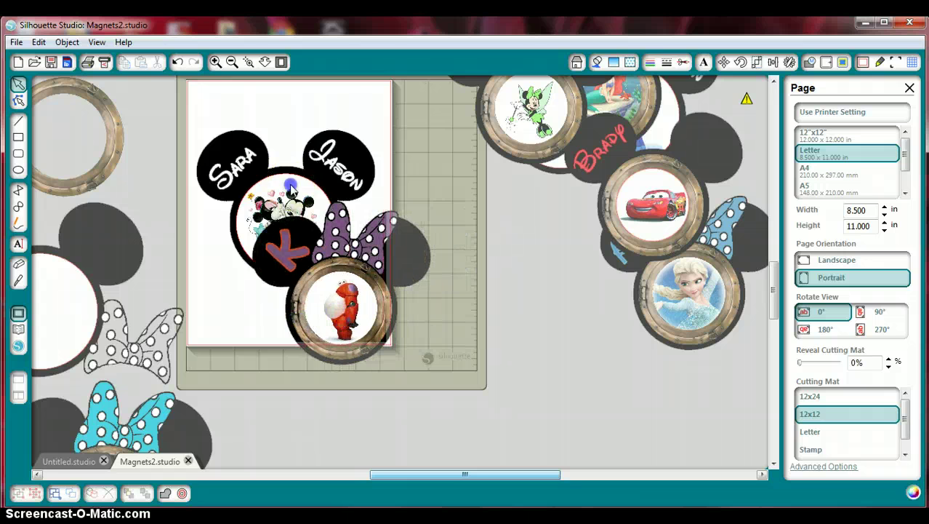
drag(292, 191, 559, 311)
drag(365, 304, 450, 411)
Step: Place the blue-bow Elsa magnet on the page and return it to the group of magnets beside the page
drag(654, 277, 229, 216)
click(284, 240)
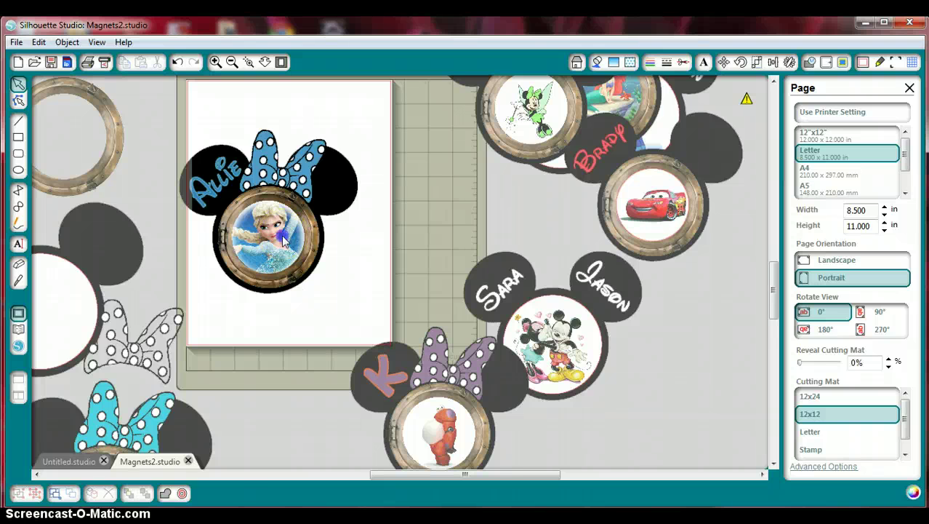
drag(284, 237, 669, 327)
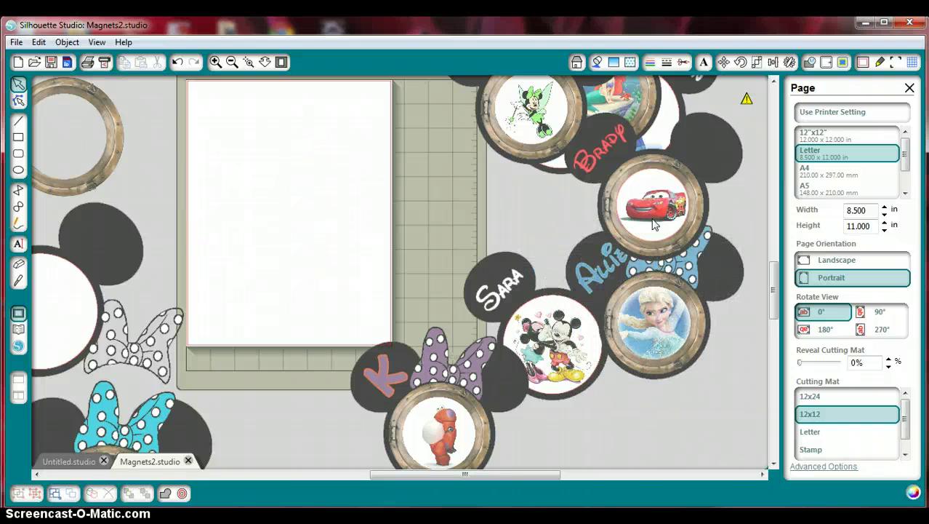
Step: Shift the red car magnet closer to the other magnets and place the teal-bow Donald Duck magnet on the empty page
drag(653, 224, 609, 276)
click(201, 391)
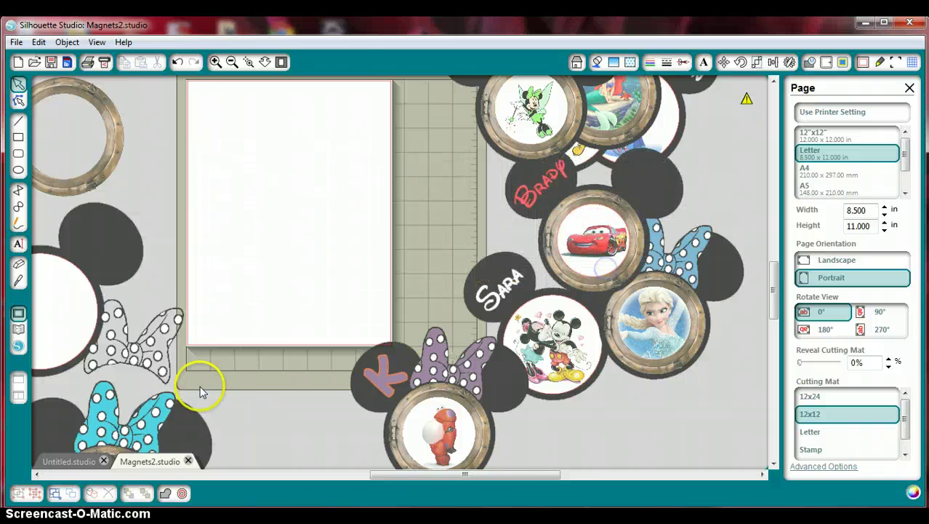
drag(184, 411, 365, 154)
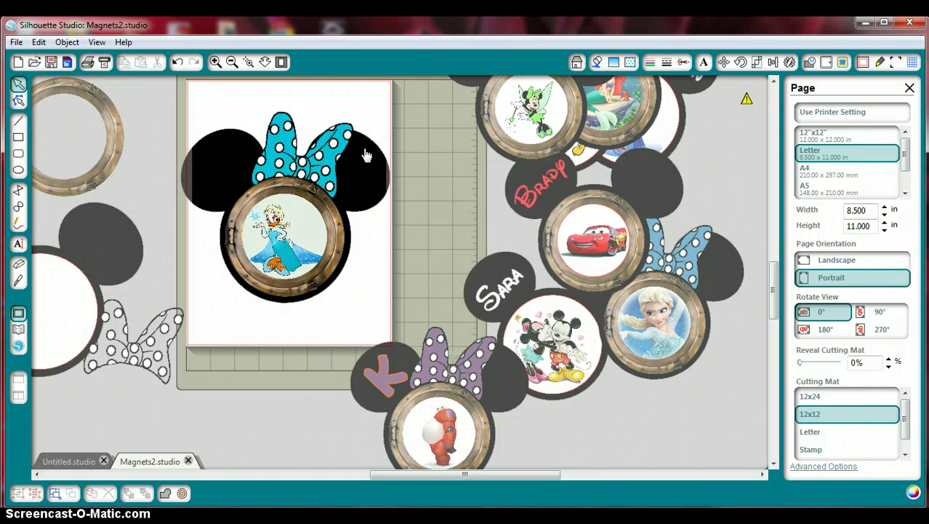
click(336, 191)
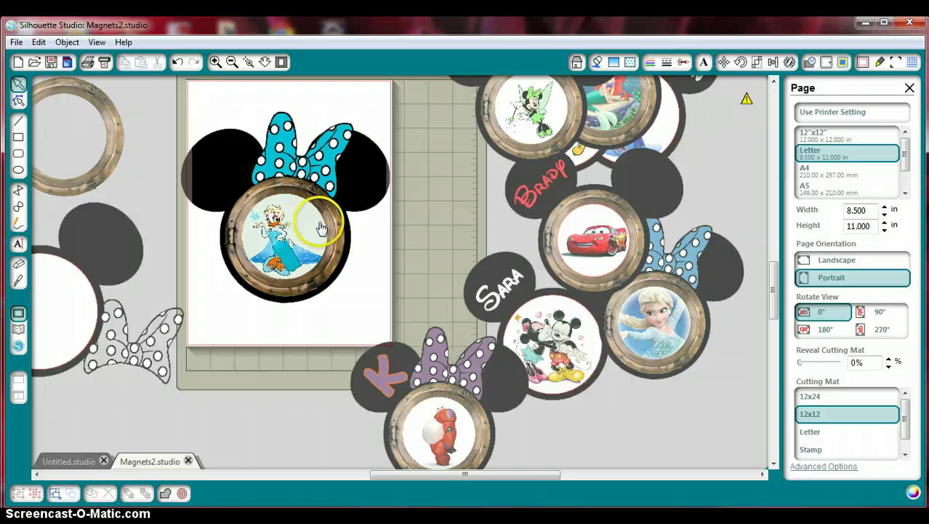
Step: Switch to the Untitled.studio document and set its page size to Letter
click(70, 458)
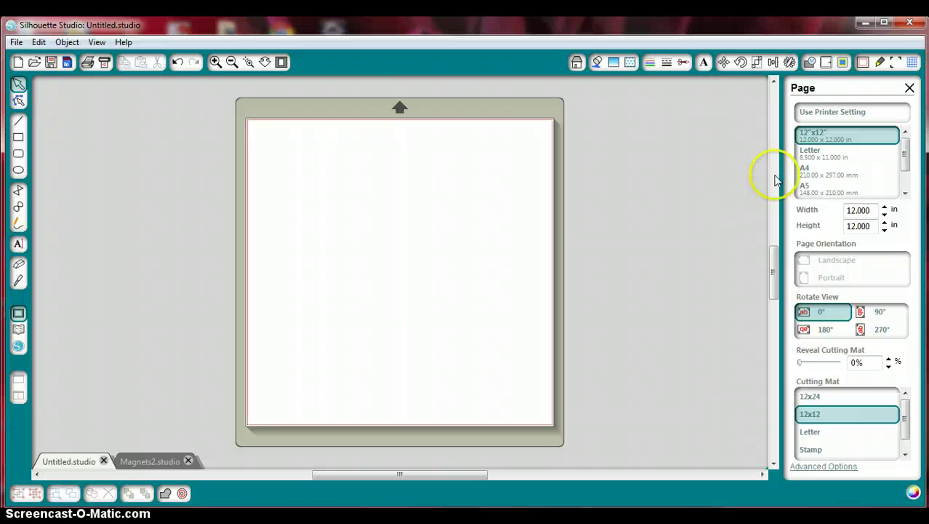
click(811, 151)
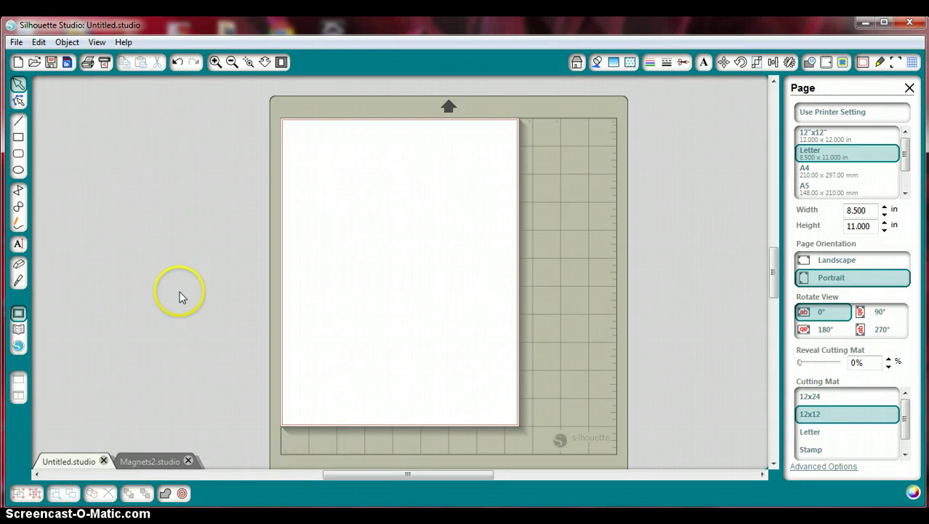
Step: Merge the Mickey head image 00a.jpg~original.jpg from the magnets folder into the document, listing all file types
click(16, 42)
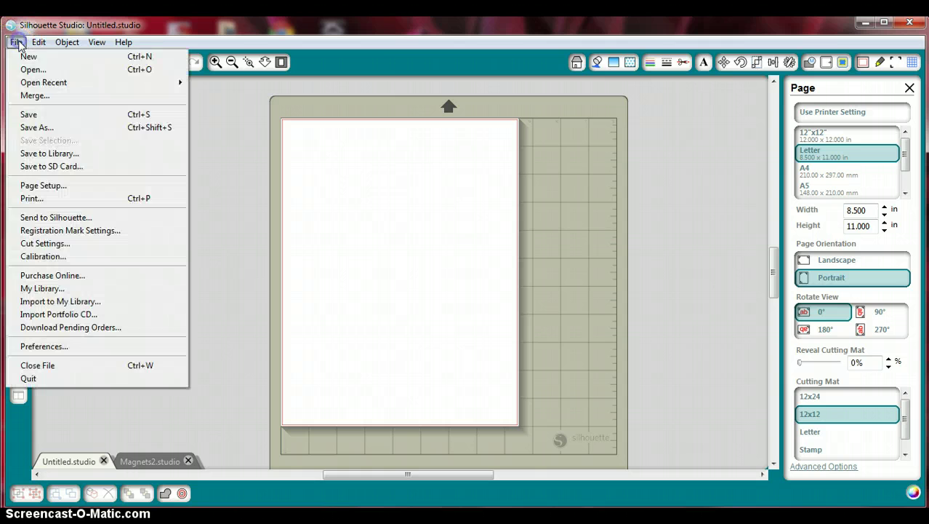
click(40, 97)
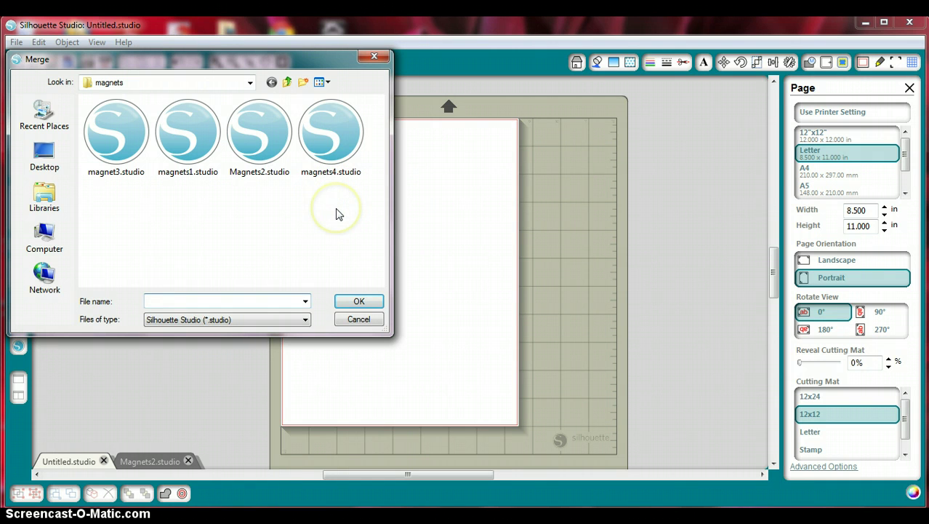
click(306, 322)
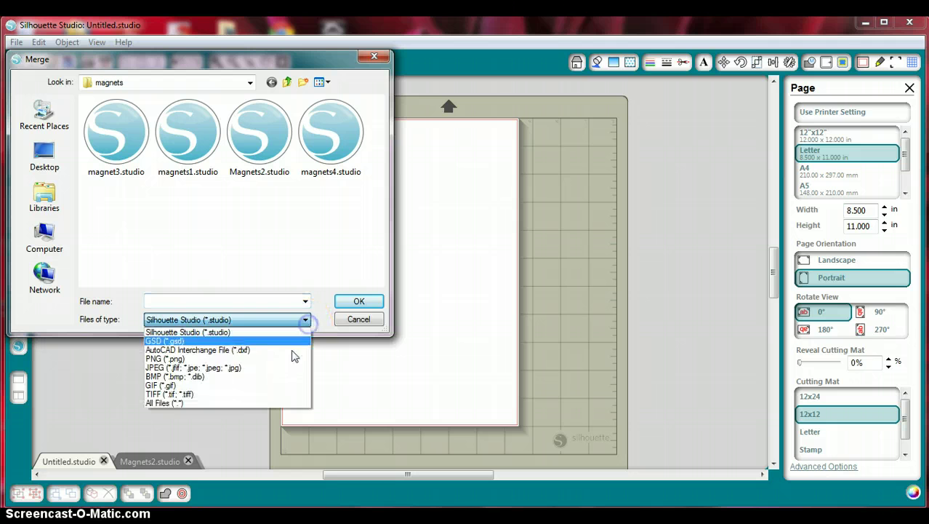
click(254, 403)
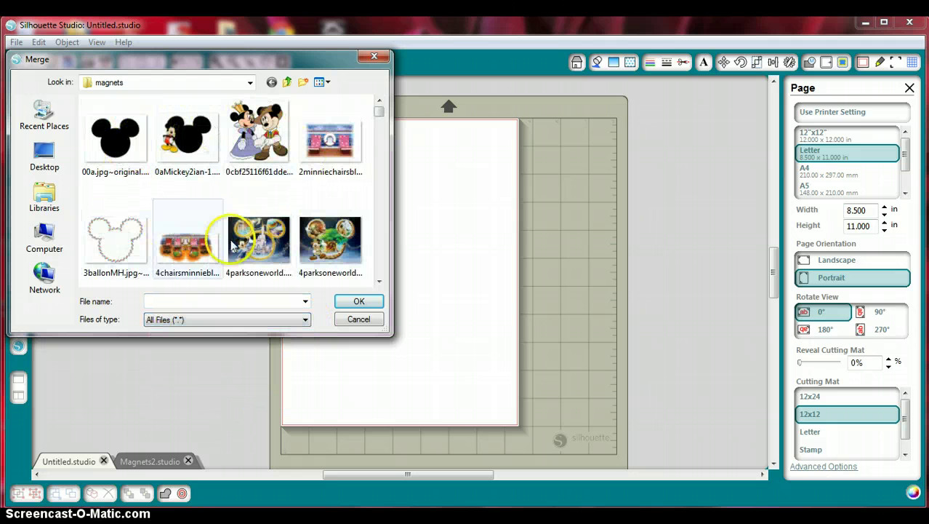
mouse_move(378, 114)
mouse_down()
mouse_move(376, 185)
mouse_move(381, 118)
mouse_up()
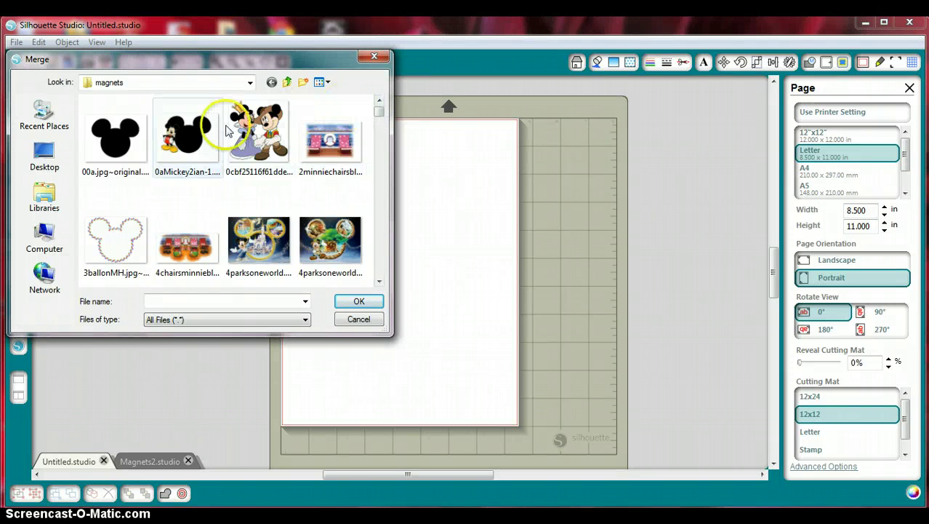
click(124, 156)
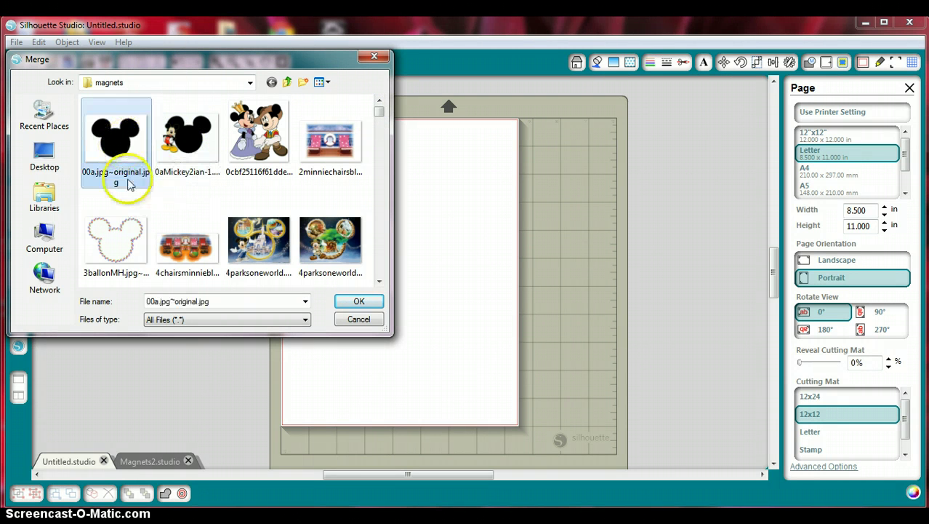
click(360, 303)
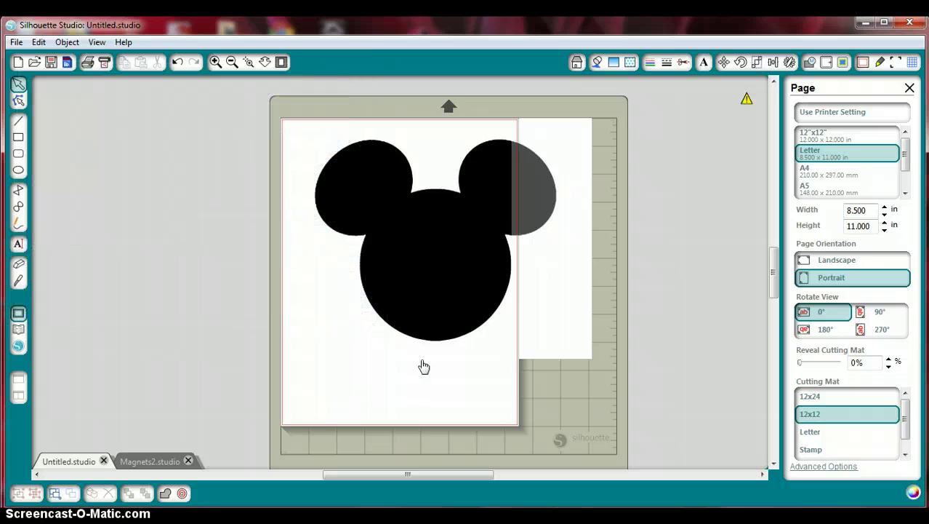
Step: Shrink the Mickey head image to about 6.735 by 5.205 in and position it within the upper part of the page
drag(558, 328, 531, 336)
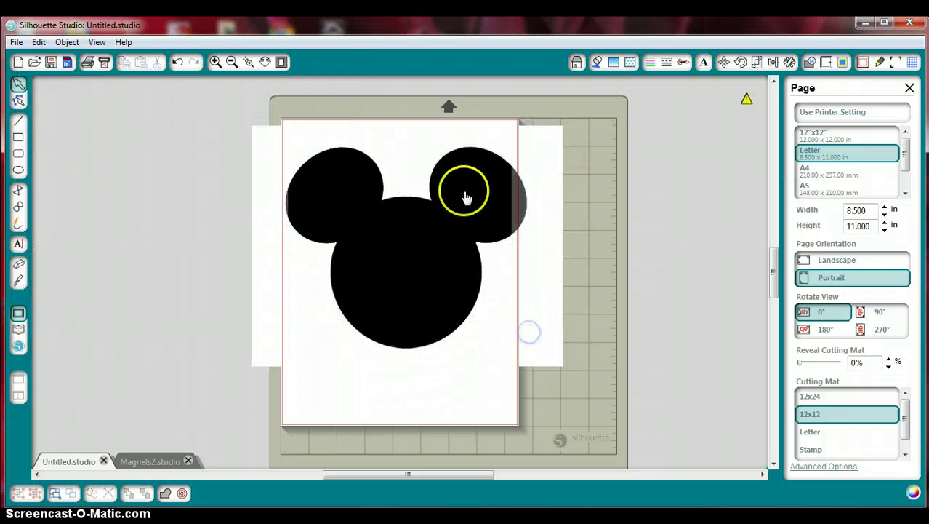
click(549, 351)
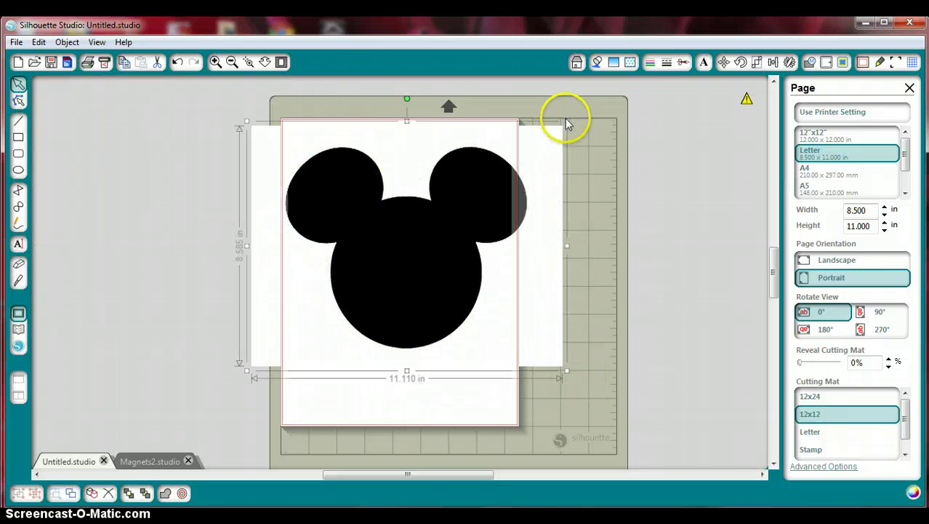
drag(566, 121, 445, 215)
drag(426, 280, 432, 249)
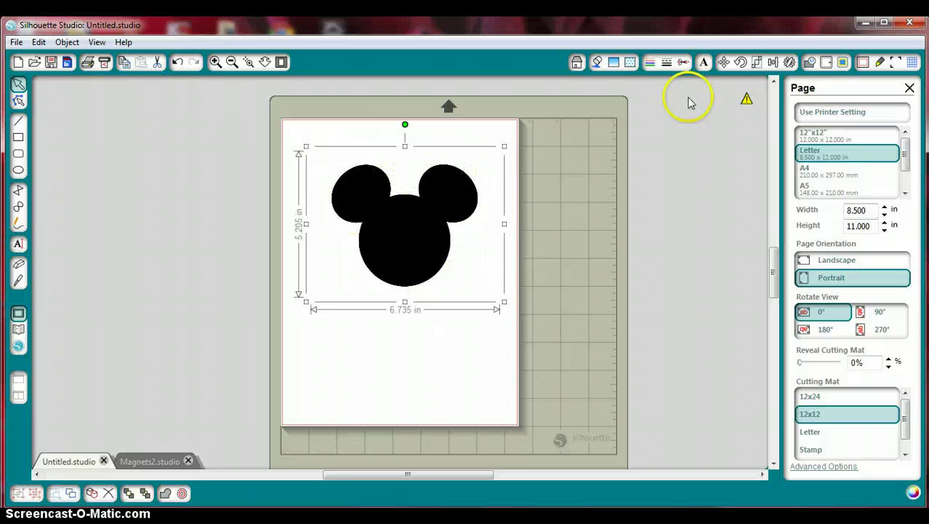
Step: Trace and detach the whole Mickey head from its image, with the high pass filter turned off
click(844, 63)
click(843, 116)
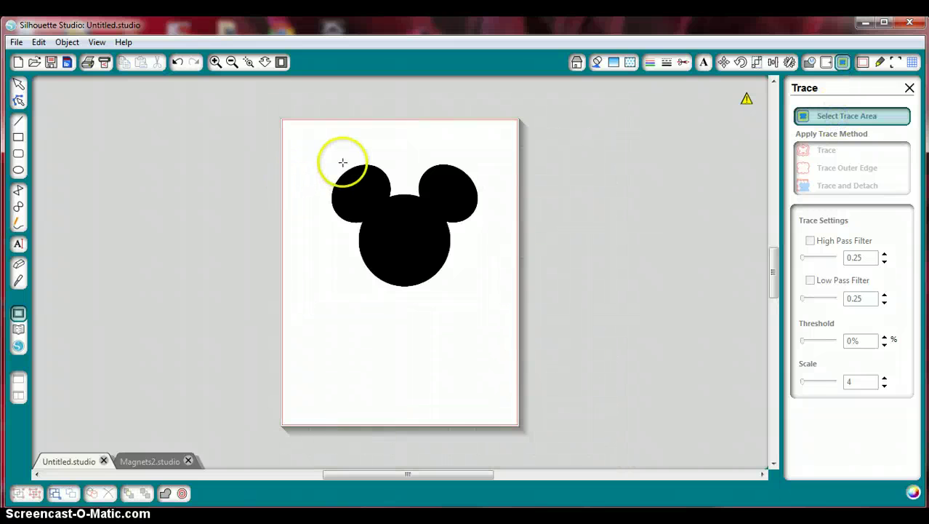
mouse_move(324, 155)
mouse_down()
mouse_move(438, 225)
mouse_move(484, 309)
mouse_up()
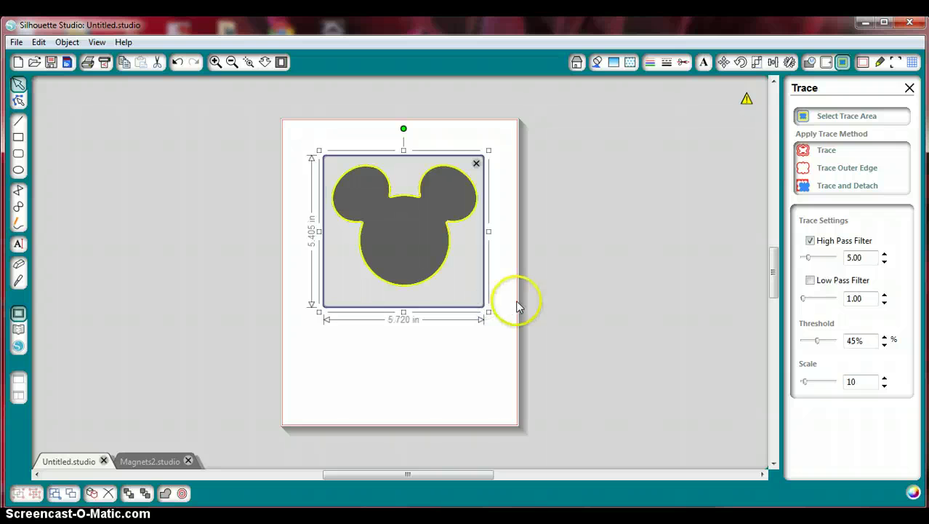
click(811, 241)
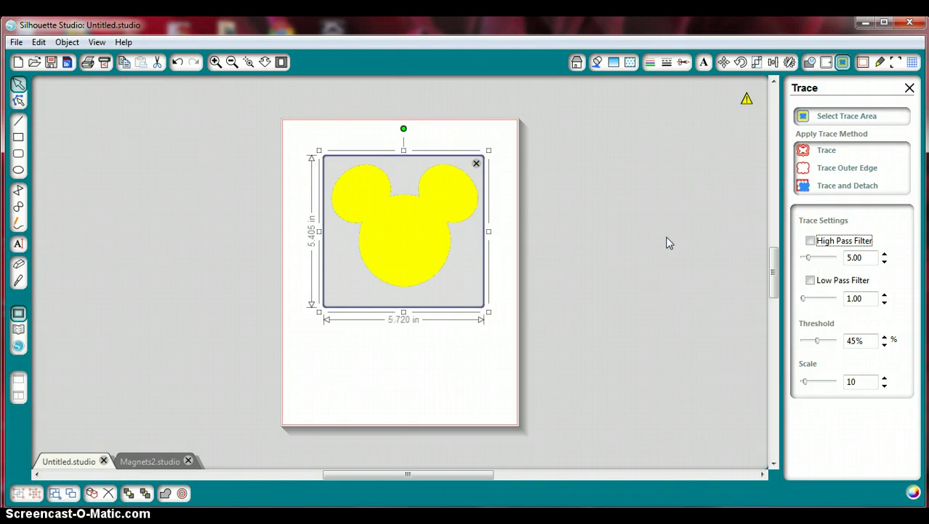
click(842, 186)
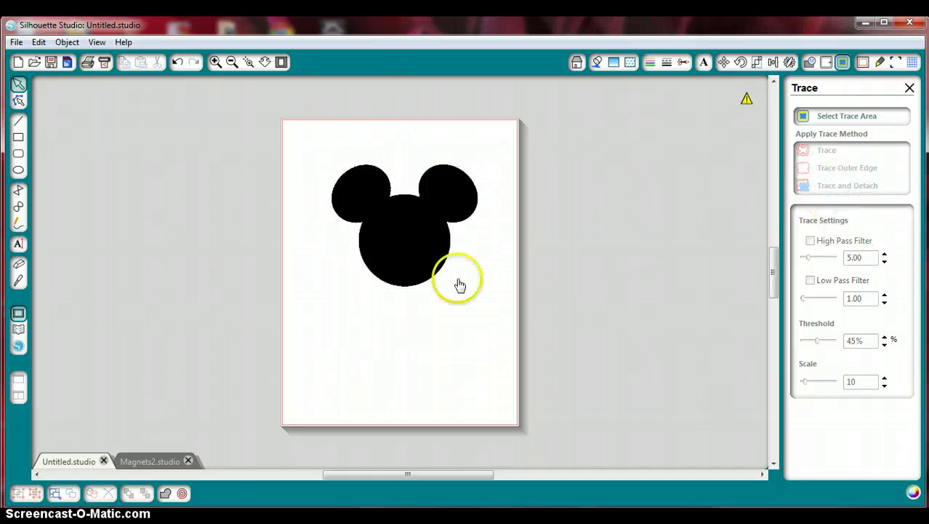
Step: Separate the detached Mickey head from the original image, delete the leftover image, and put the head back on the page
mouse_move(407, 262)
mouse_down()
mouse_move(332, 274)
mouse_move(149, 263)
mouse_up()
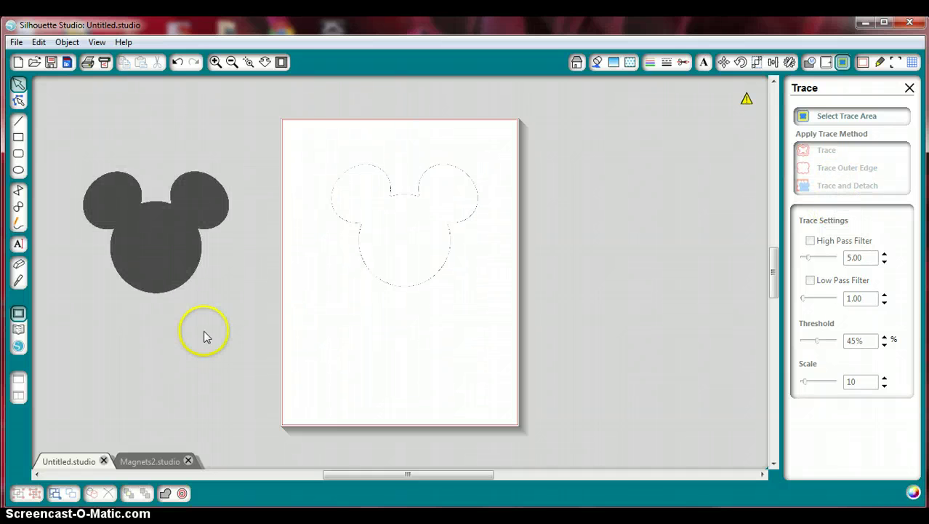
click(413, 170)
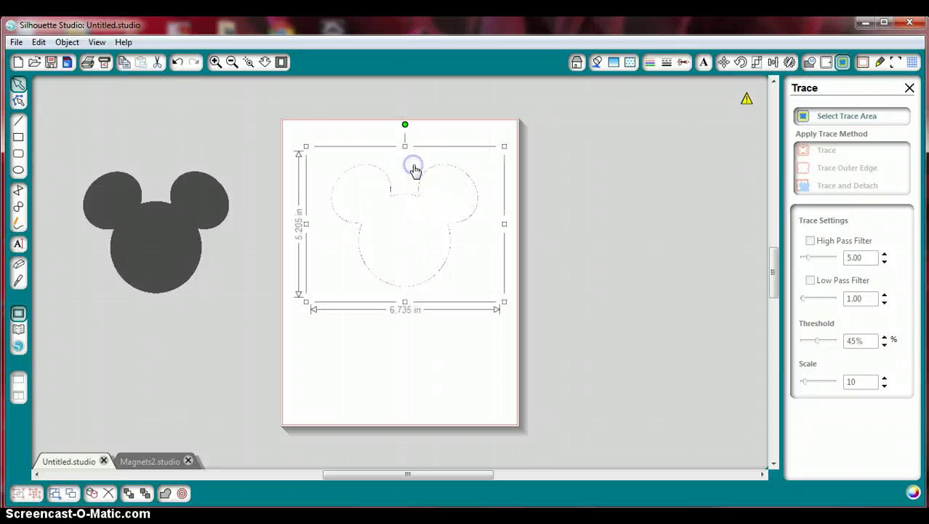
key(Delete)
drag(201, 208, 426, 239)
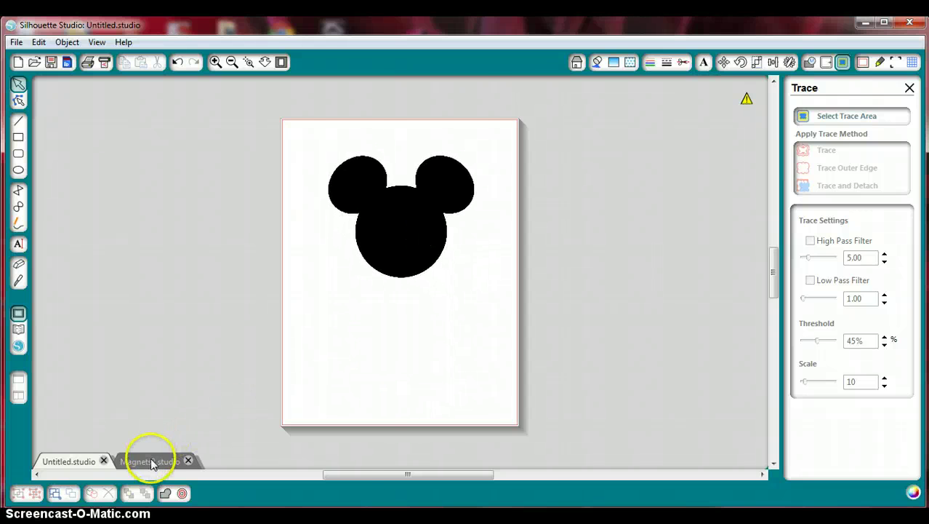
Step: Examine the finished teal-bow magnet in Magnets2.studio as a reference for the round centre
click(151, 462)
click(321, 260)
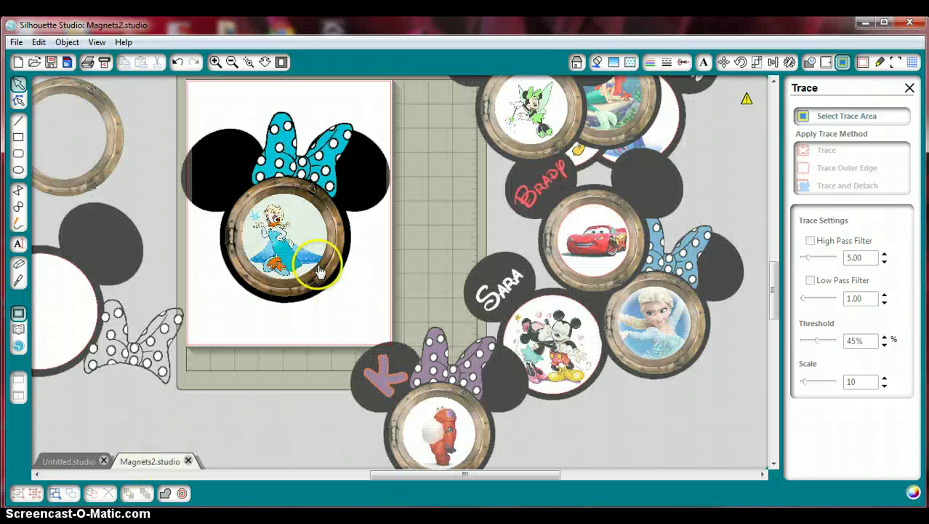
click(239, 207)
click(638, 289)
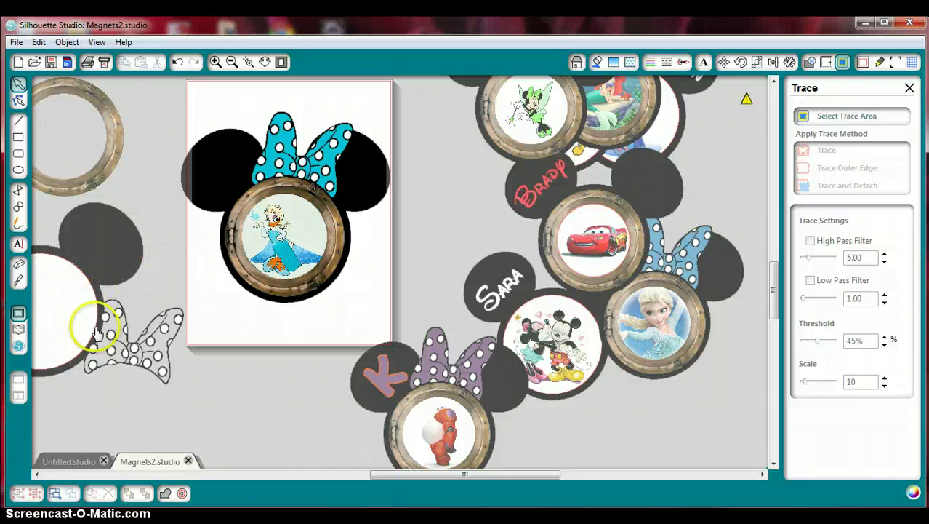
Step: Return to Untitled.studio and draw a perfect circle about 4.635 in across beside the Mickey head
click(66, 461)
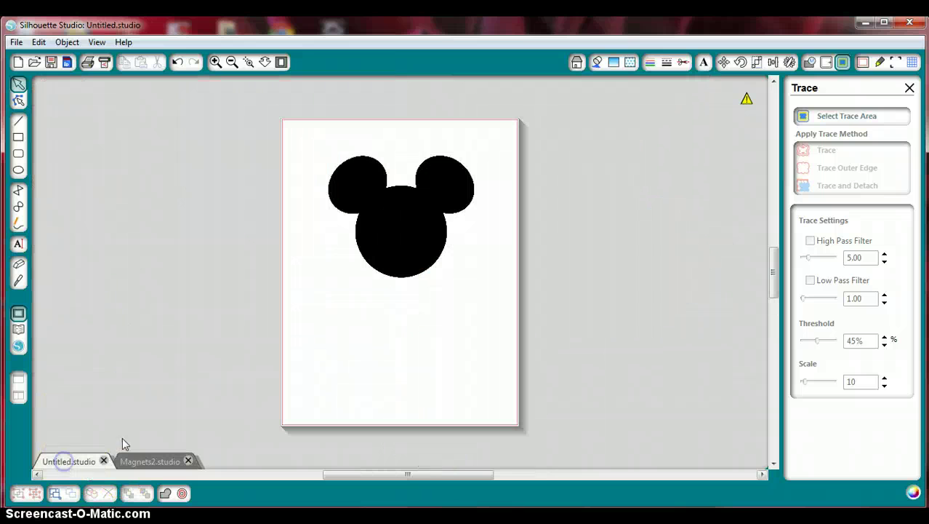
click(19, 169)
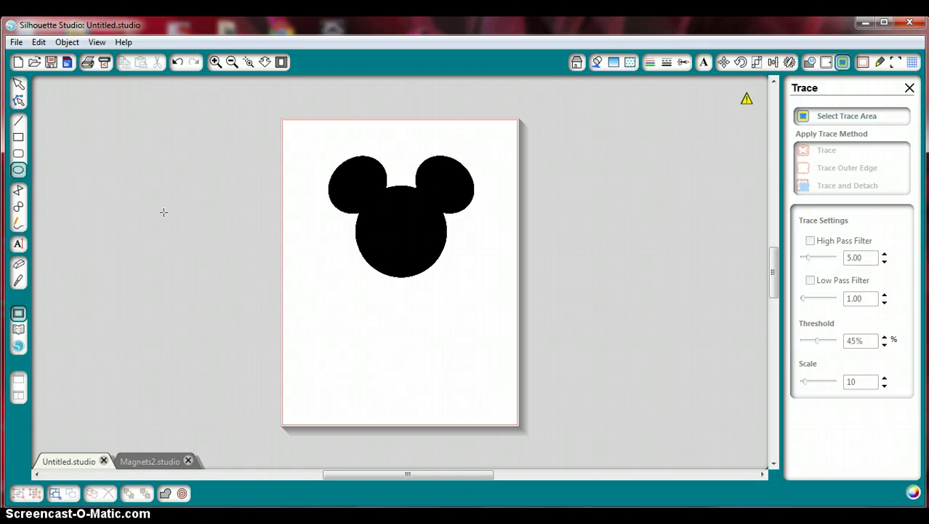
drag(161, 208, 290, 329)
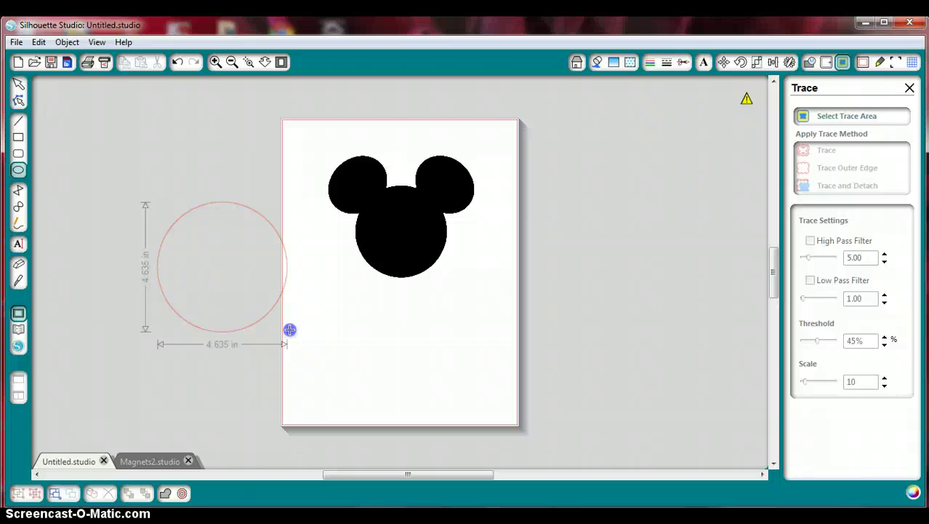
drag(289, 332, 289, 333)
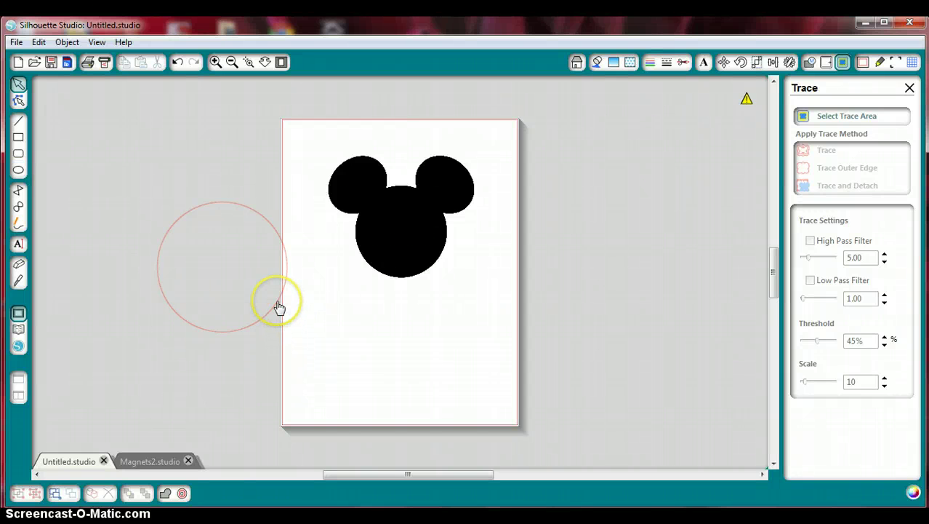
Step: Shrink the circle to about 2.715 in across and centre it on Mickey's face, and move the Mickey head off the page
click(279, 307)
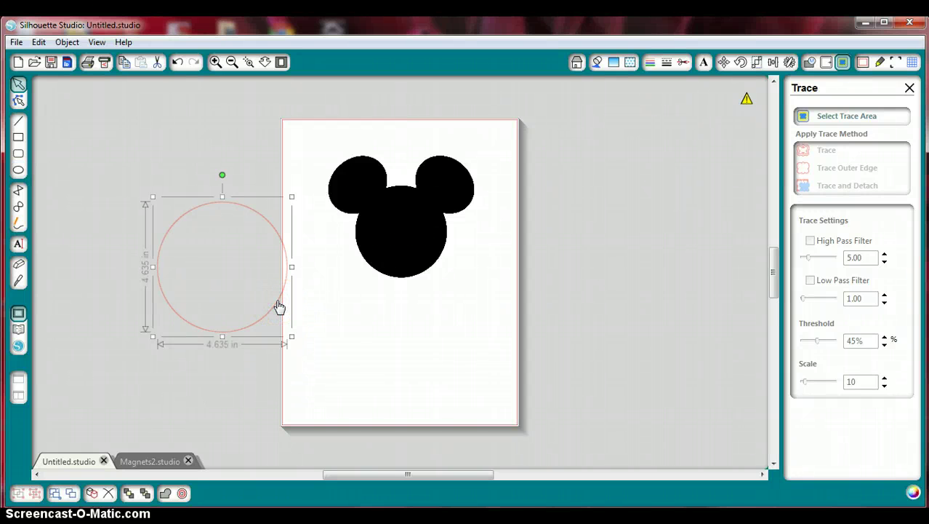
drag(279, 307, 373, 288)
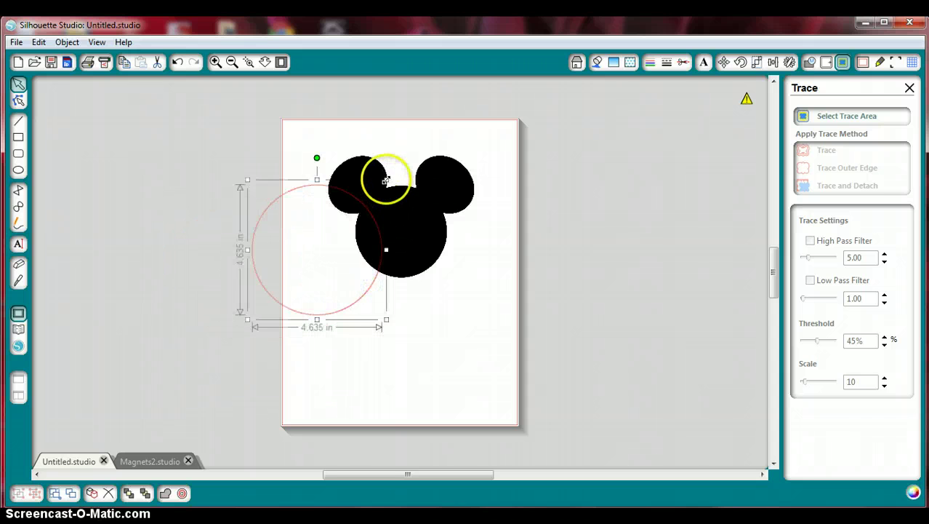
drag(386, 180, 361, 228)
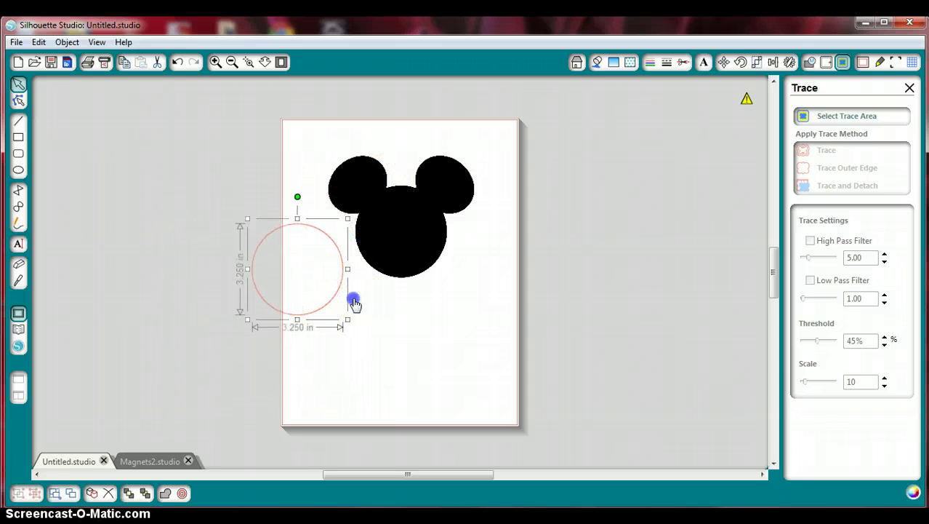
drag(323, 302, 401, 307)
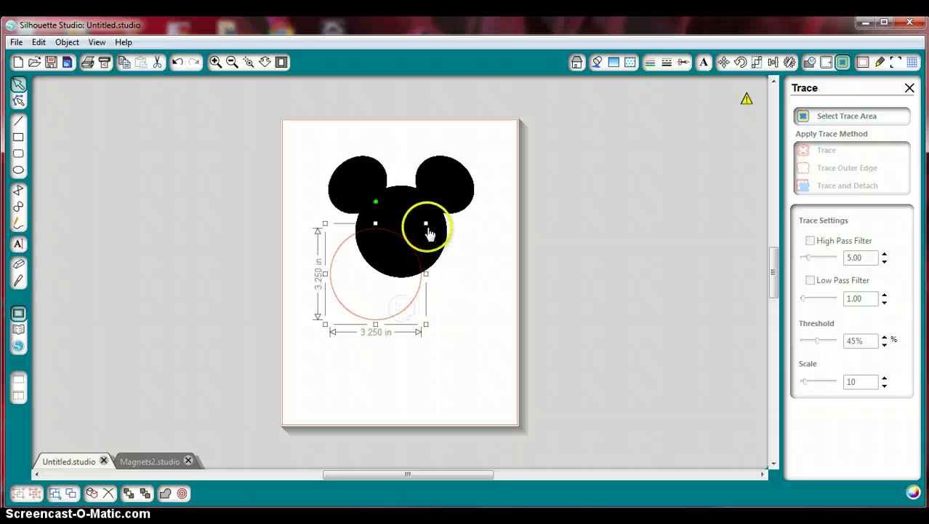
drag(428, 227, 412, 241)
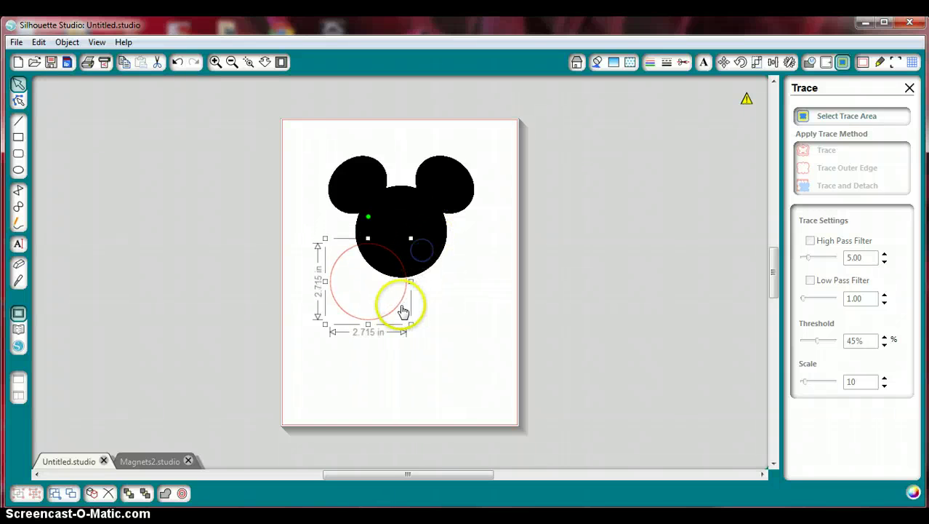
drag(404, 311, 431, 263)
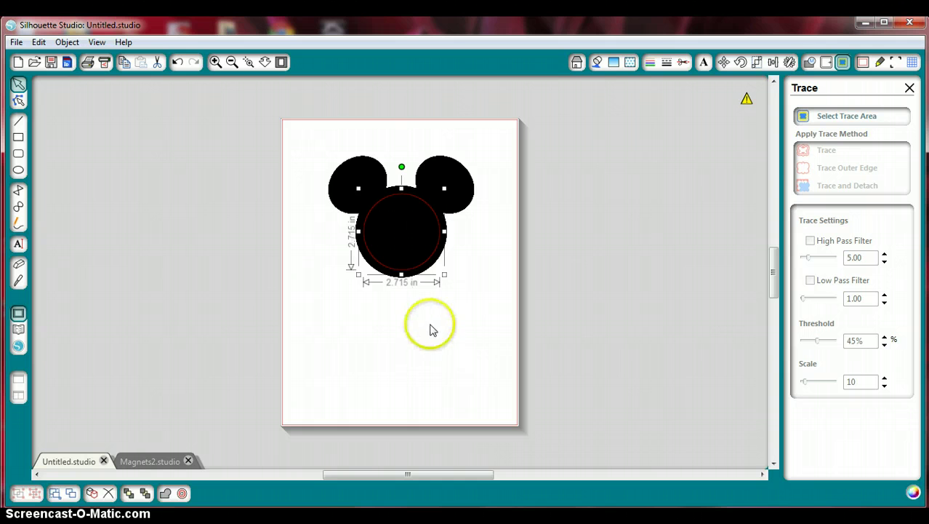
mouse_move(425, 272)
mouse_down()
mouse_move(339, 290)
mouse_move(248, 272)
mouse_move(187, 297)
mouse_up()
click(428, 268)
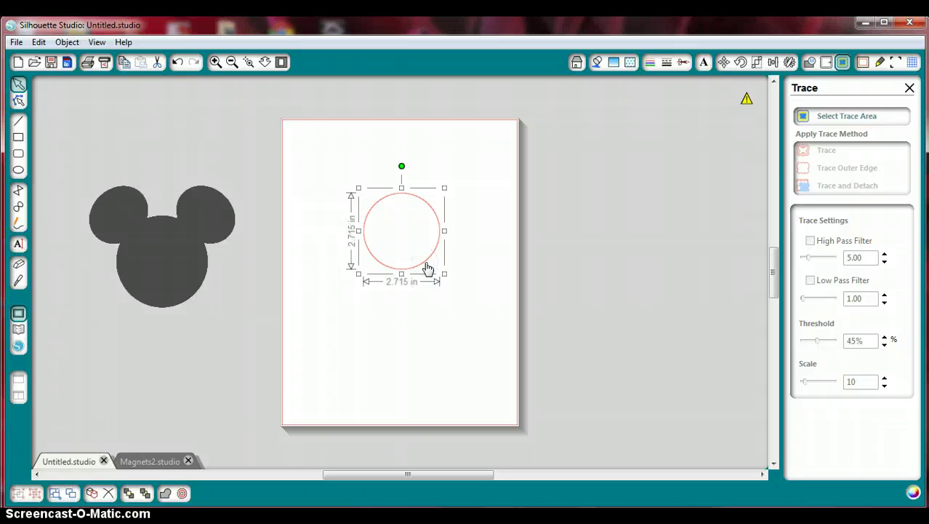
Step: Merge the round Ariel image "pequena sereia ariel.png" from the magnets folder, browsing with all file types shown
click(16, 41)
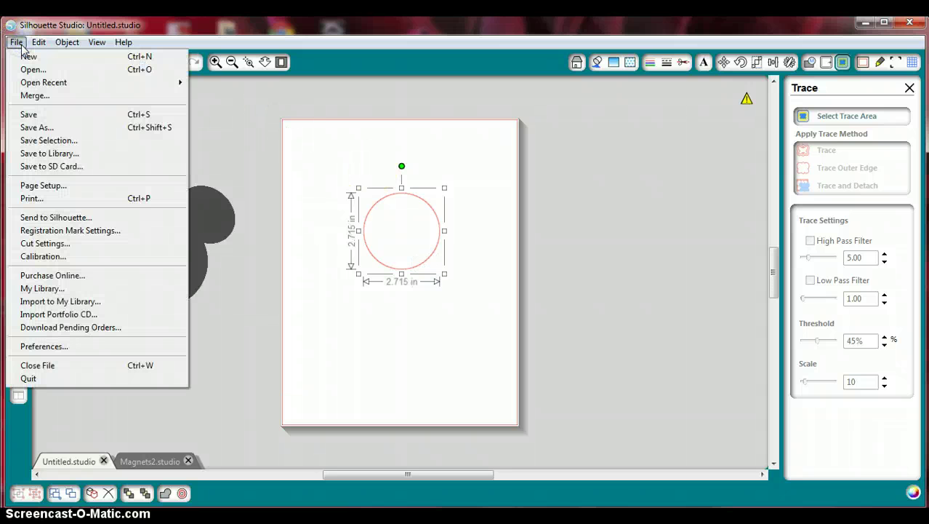
click(32, 96)
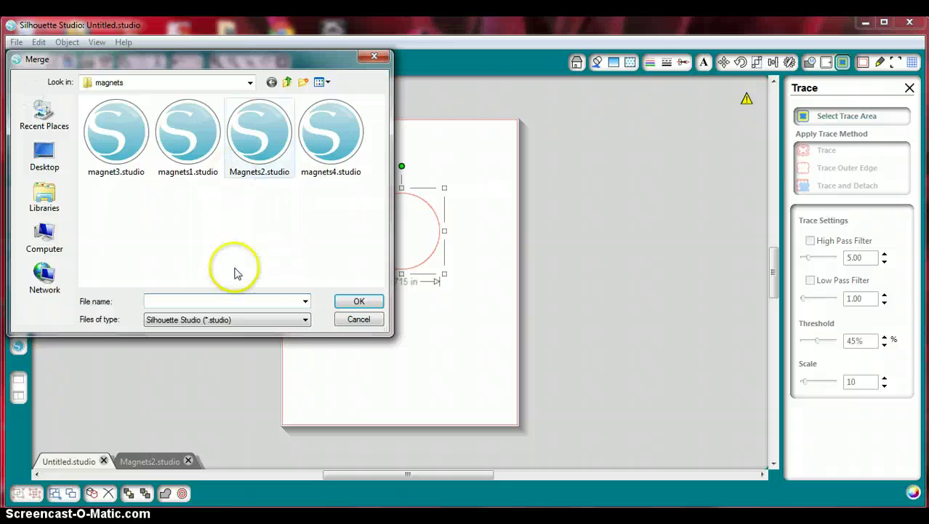
click(308, 324)
click(287, 403)
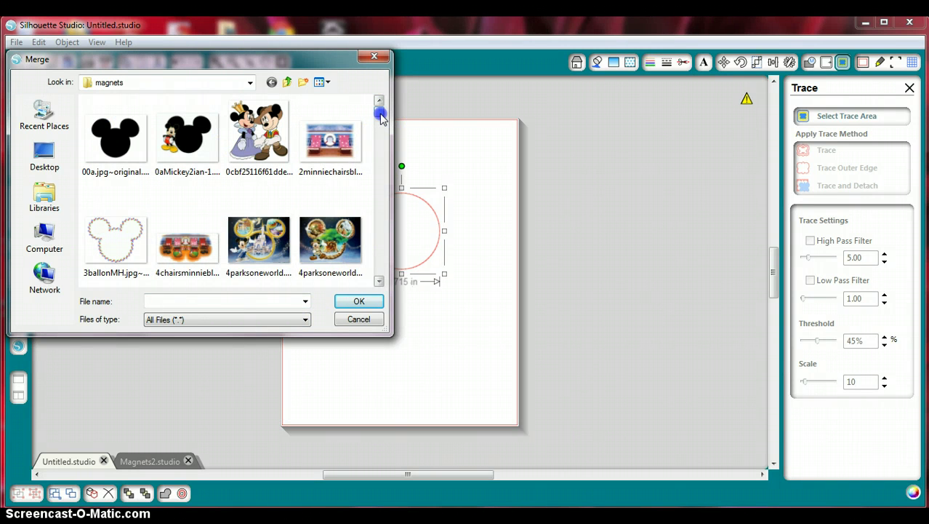
drag(381, 118, 382, 125)
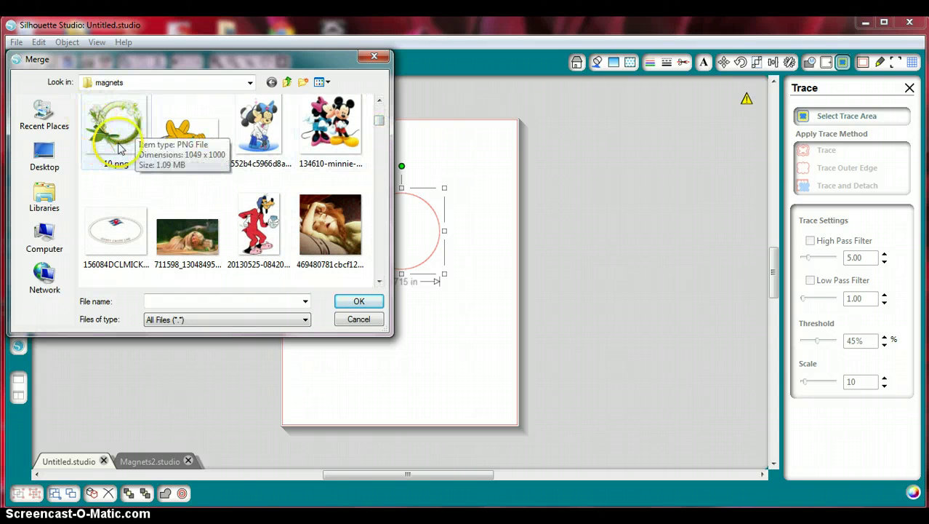
click(378, 124)
drag(378, 124, 370, 243)
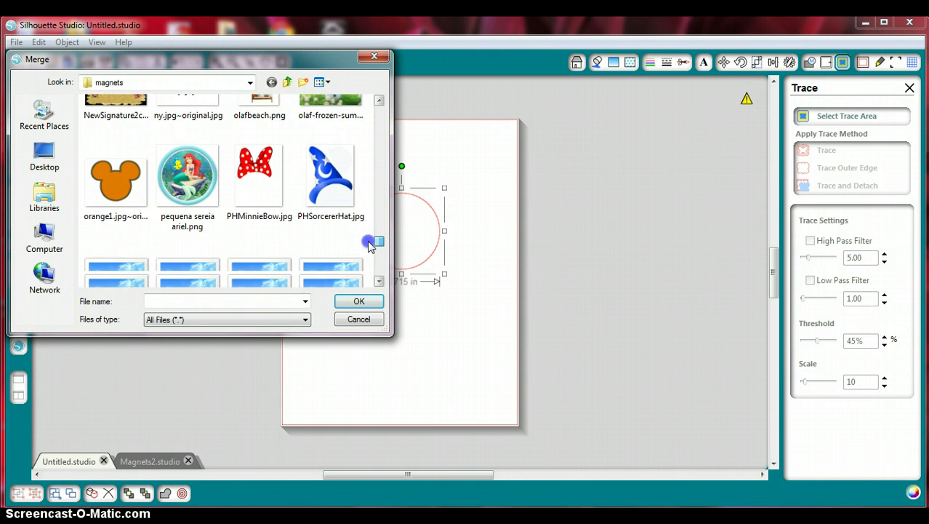
click(183, 187)
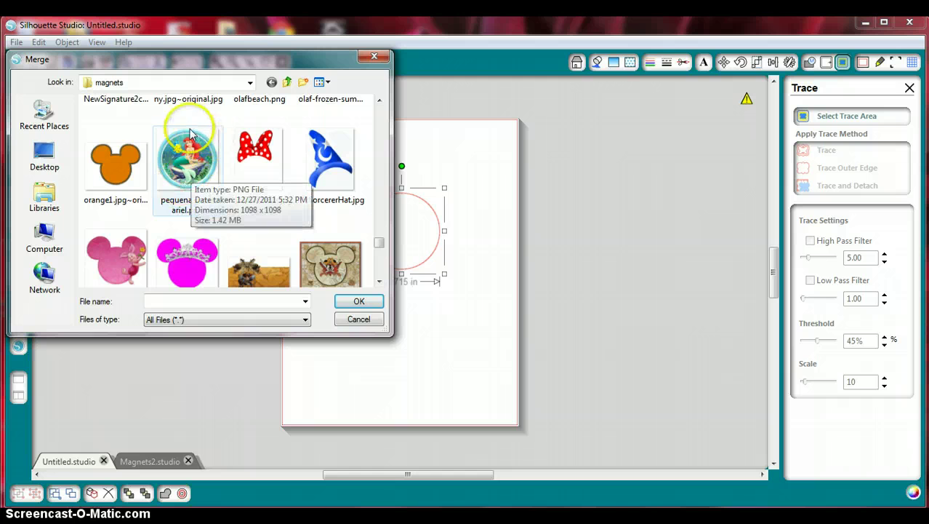
click(172, 168)
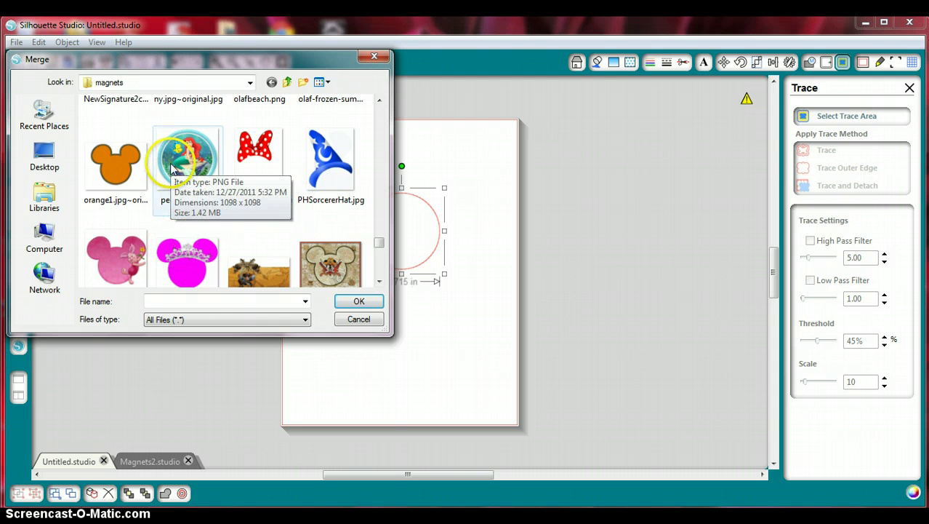
click(354, 302)
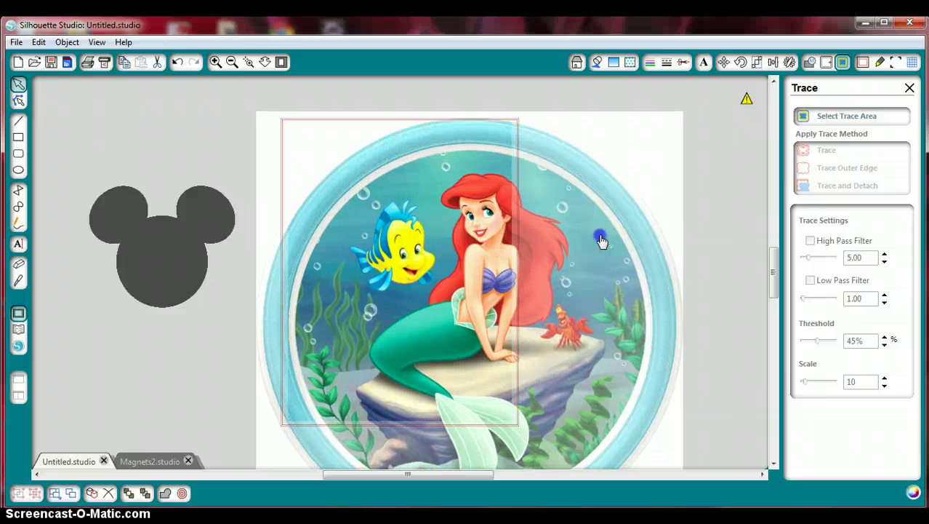
Step: Scale the Ariel image down to about 4.745 in across and place it beside the page
click(603, 231)
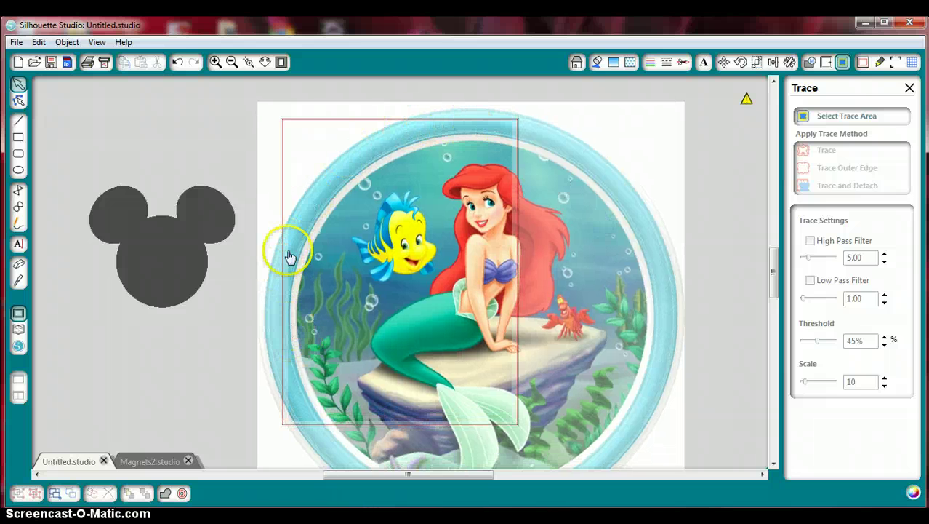
click(616, 189)
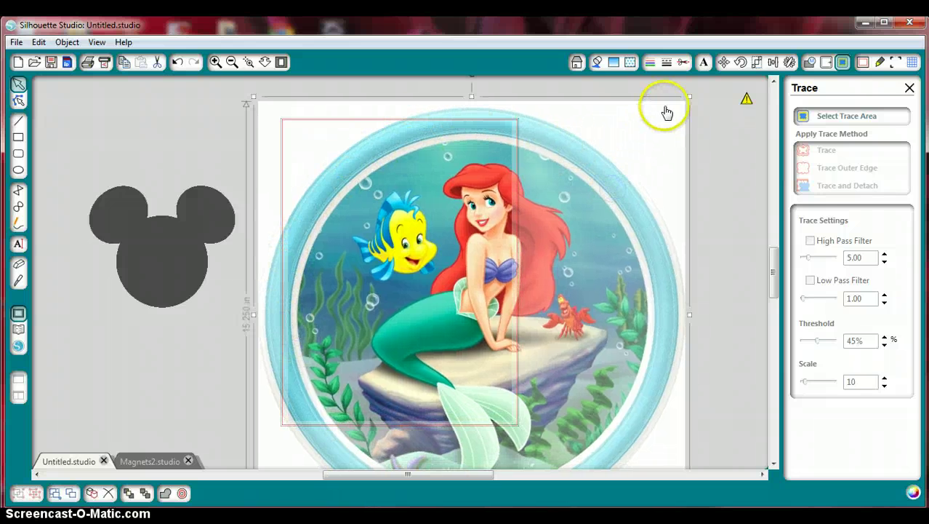
drag(689, 96, 577, 266)
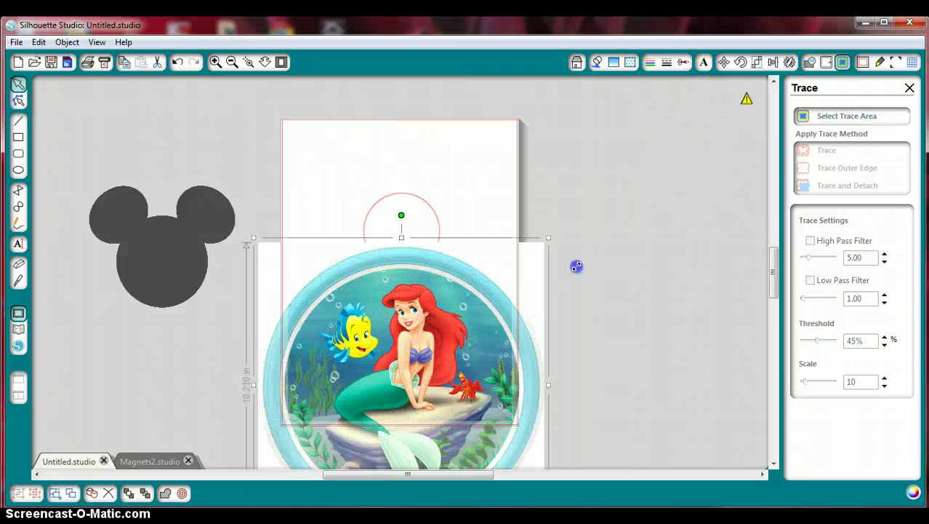
drag(465, 357, 631, 202)
drag(696, 97, 602, 284)
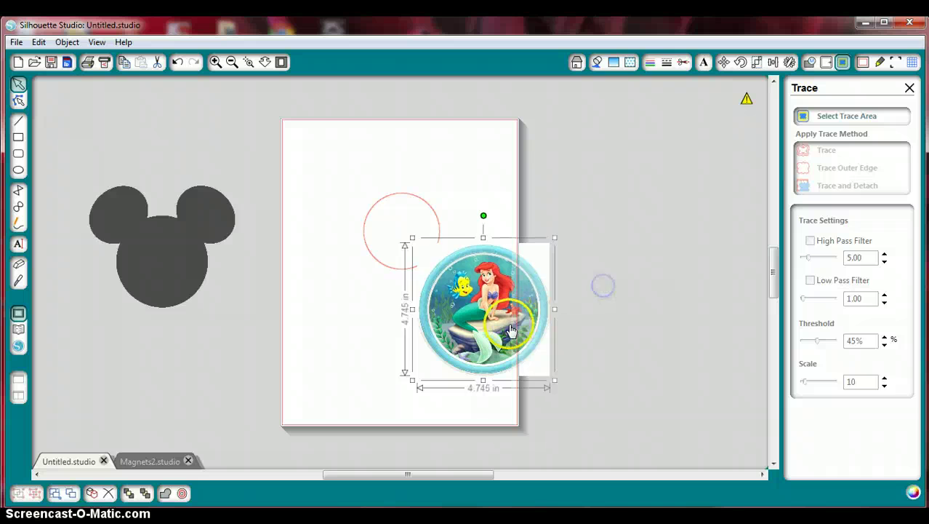
drag(512, 329, 636, 255)
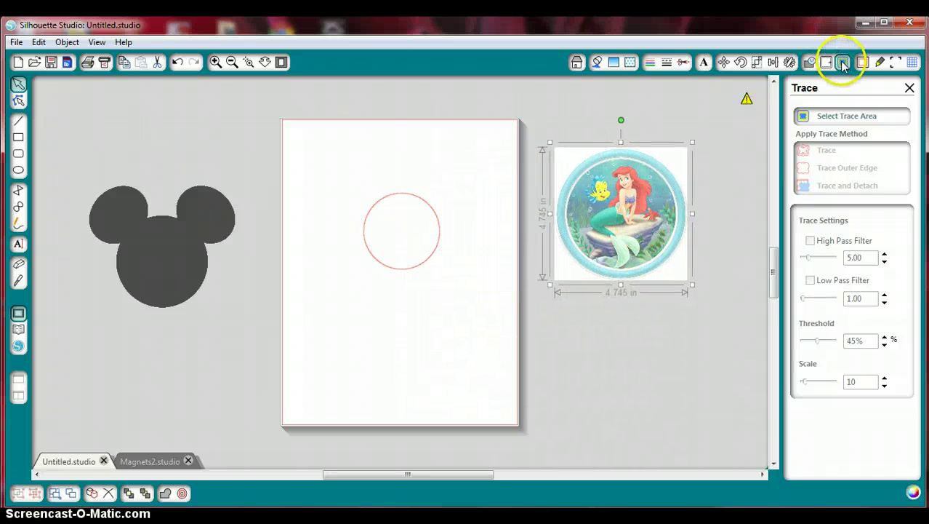
Step: Set a trace area around the whole Ariel image, with the high pass filter off and the threshold at 96%
click(811, 119)
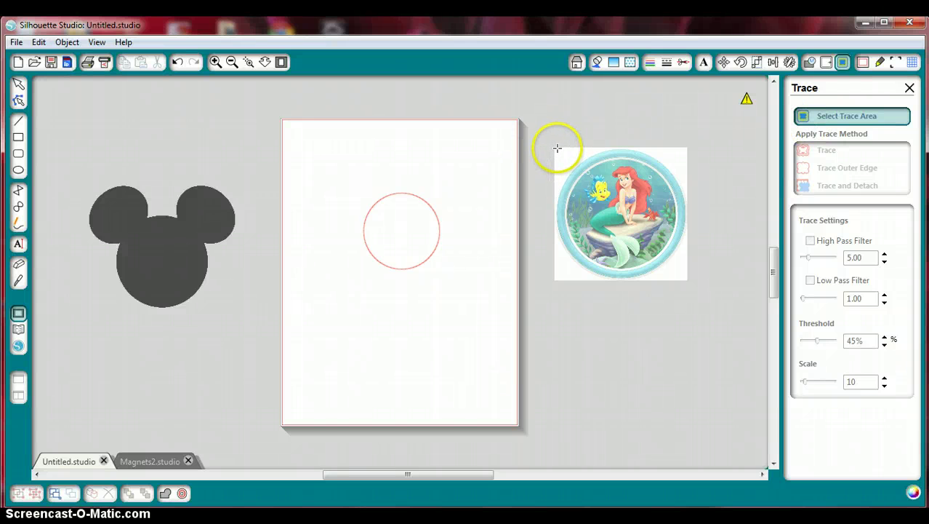
mouse_move(558, 148)
mouse_down()
mouse_move(631, 166)
mouse_move(684, 277)
mouse_up()
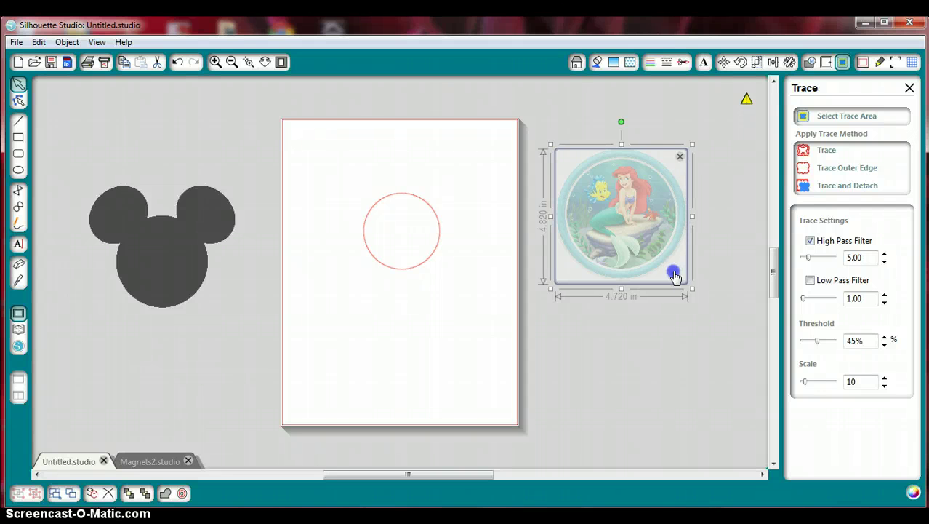
mouse_move(687, 290)
mouse_down()
mouse_move(696, 289)
mouse_move(683, 278)
mouse_up()
click(810, 241)
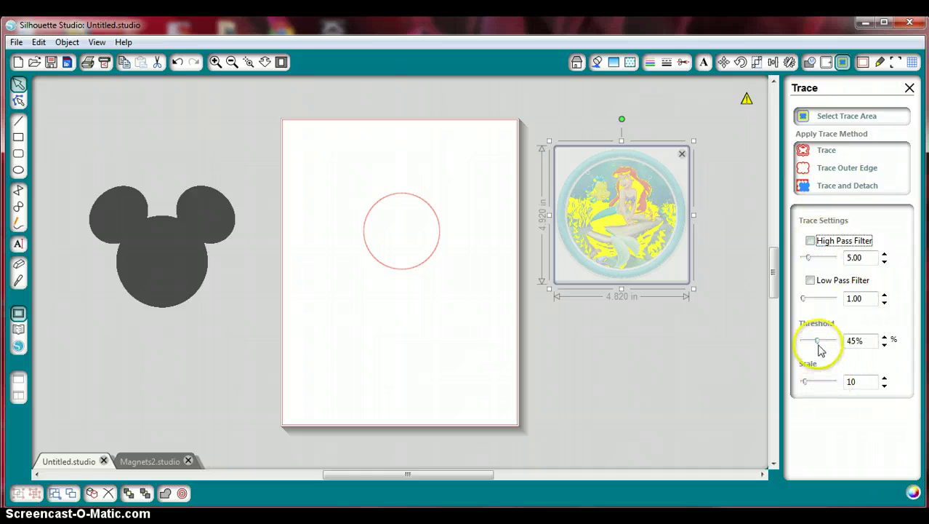
drag(820, 345, 829, 348)
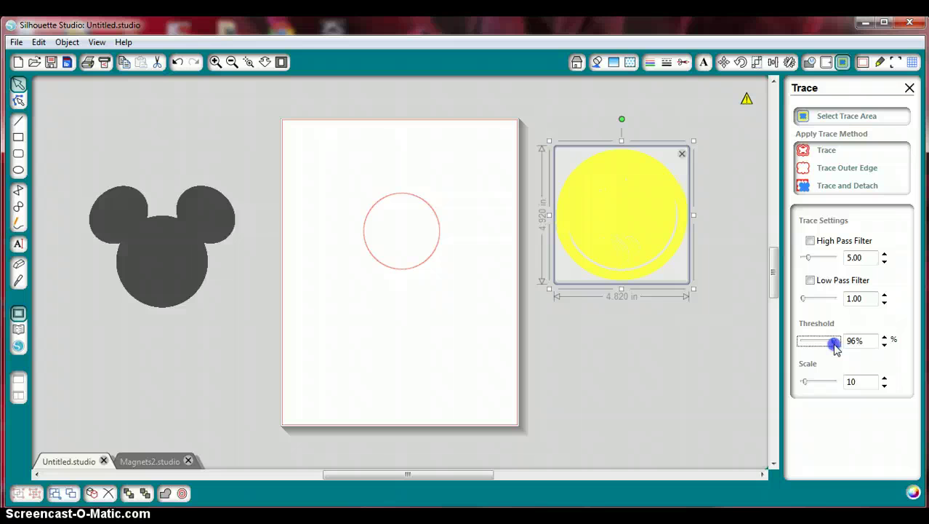
Step: Try tracing only the outer edge of the Ariel circle, separating the outline from the image and deleting it
click(838, 168)
mouse_move(697, 242)
mouse_down()
mouse_move(654, 363)
mouse_move(780, 390)
mouse_move(668, 393)
mouse_up()
mouse_move(538, 259)
mouse_down()
mouse_move(592, 218)
mouse_move(582, 211)
mouse_up()
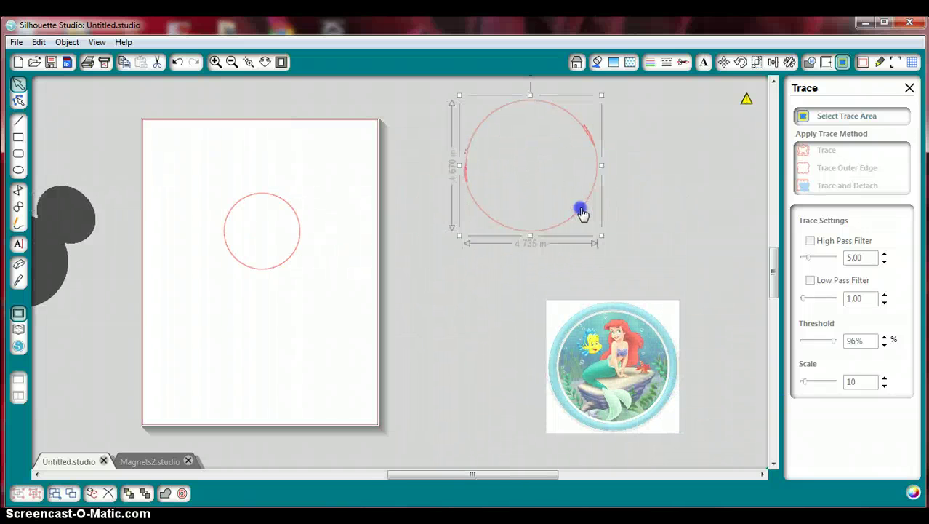
key(Delete)
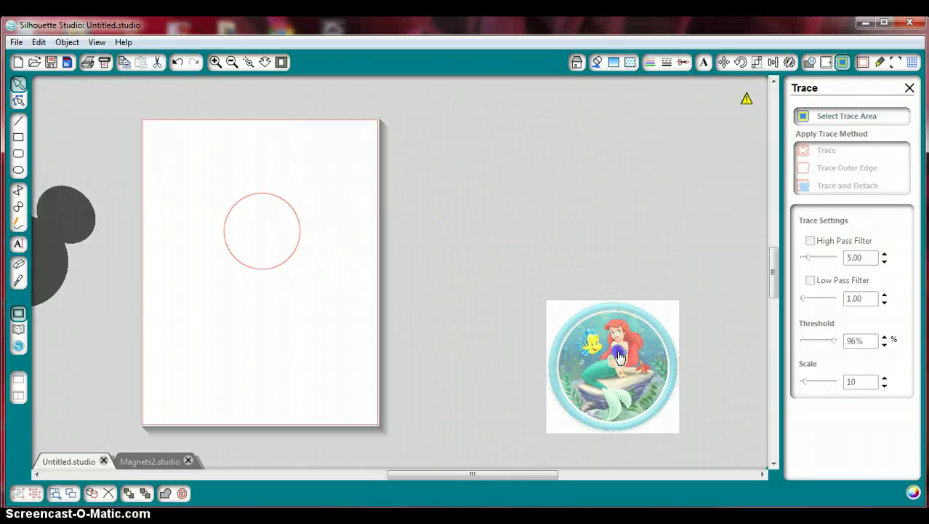
drag(618, 356, 502, 186)
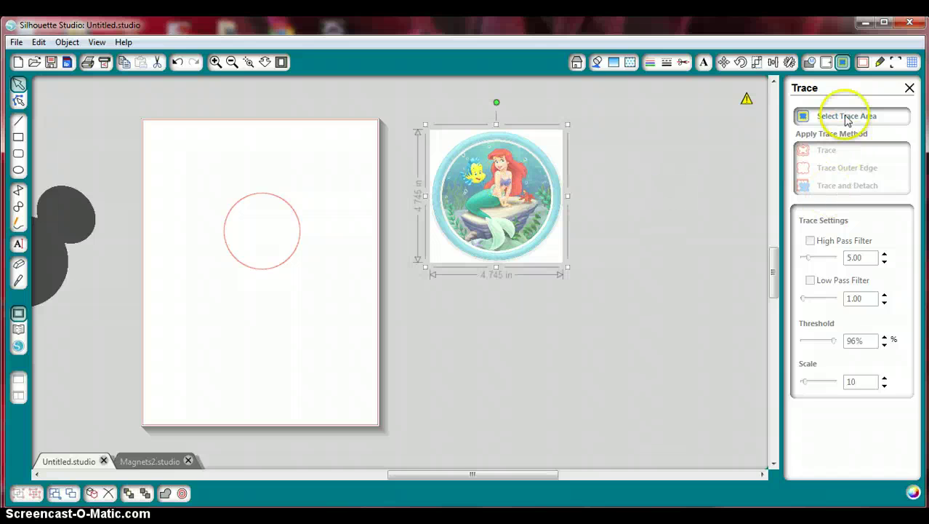
Step: Undo the outer-edge trace and the moves made after it, back to the Ariel trace area
click(175, 64)
click(175, 64)
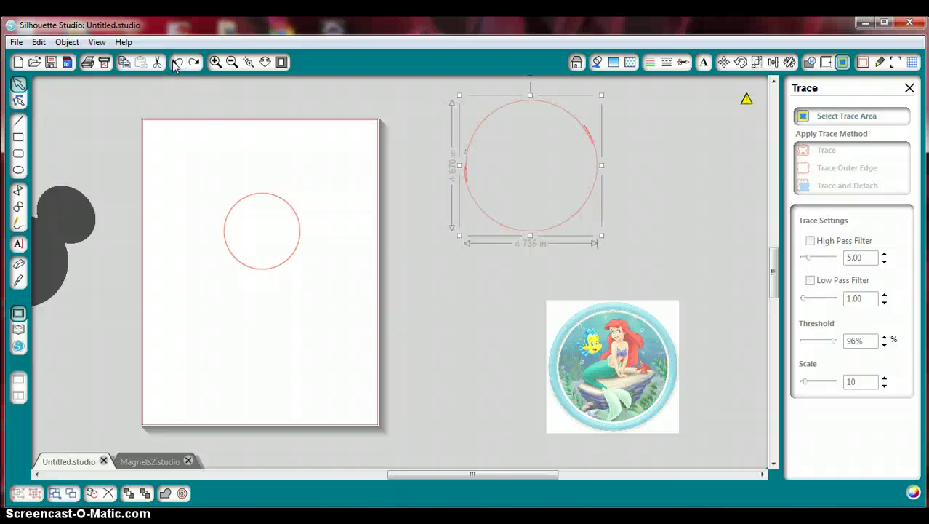
click(175, 64)
click(176, 64)
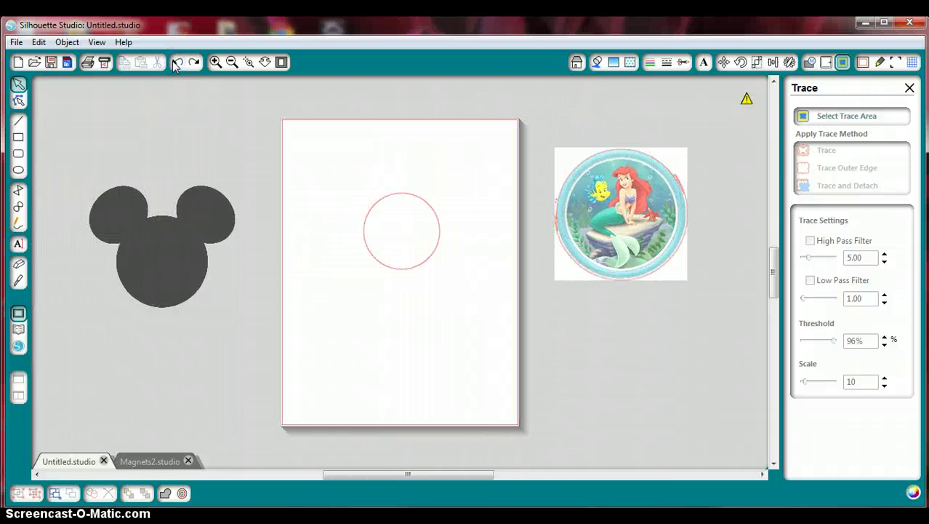
click(176, 64)
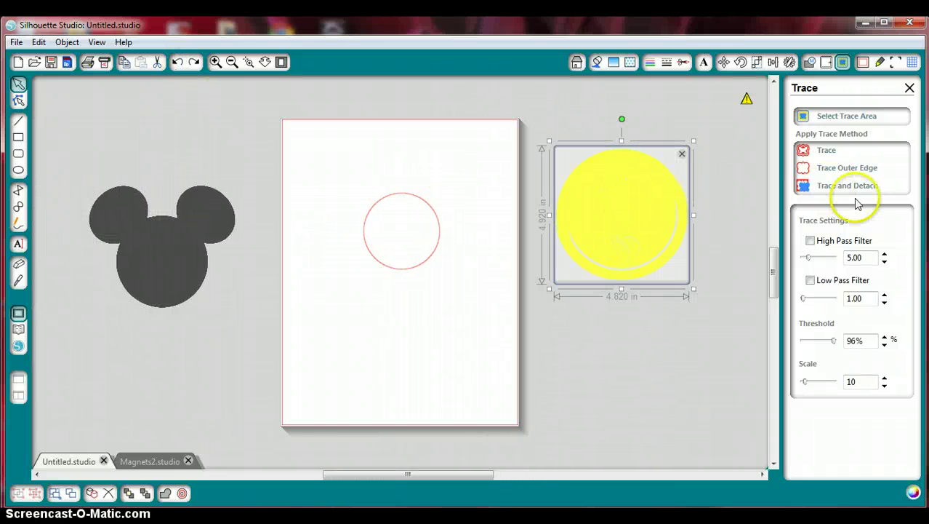
Step: Trace and detach the Ariel circle, then centre it on Mickey's face at about 2.830 by 2.790 in
click(848, 186)
mouse_move(610, 246)
mouse_down()
mouse_move(616, 298)
mouse_move(568, 364)
mouse_move(387, 375)
mouse_move(99, 274)
mouse_move(124, 286)
mouse_move(164, 277)
mouse_up()
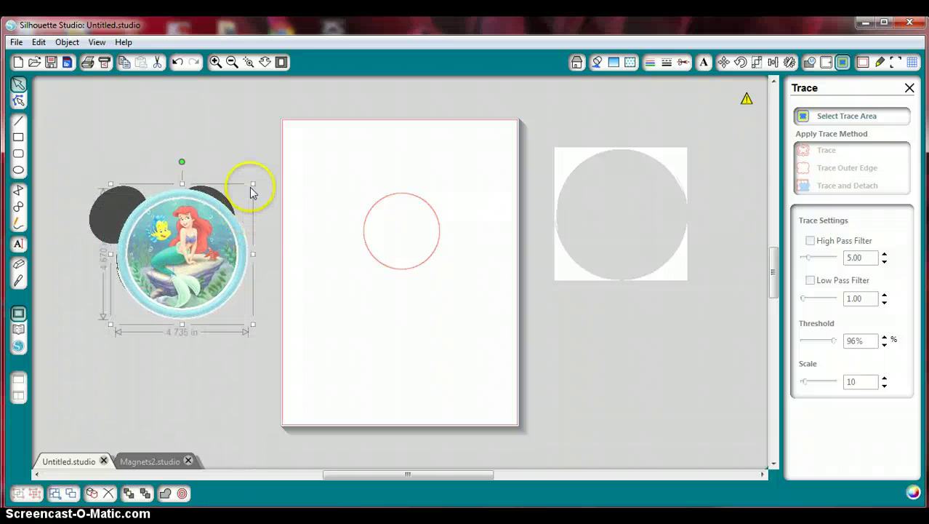
drag(252, 182, 220, 257)
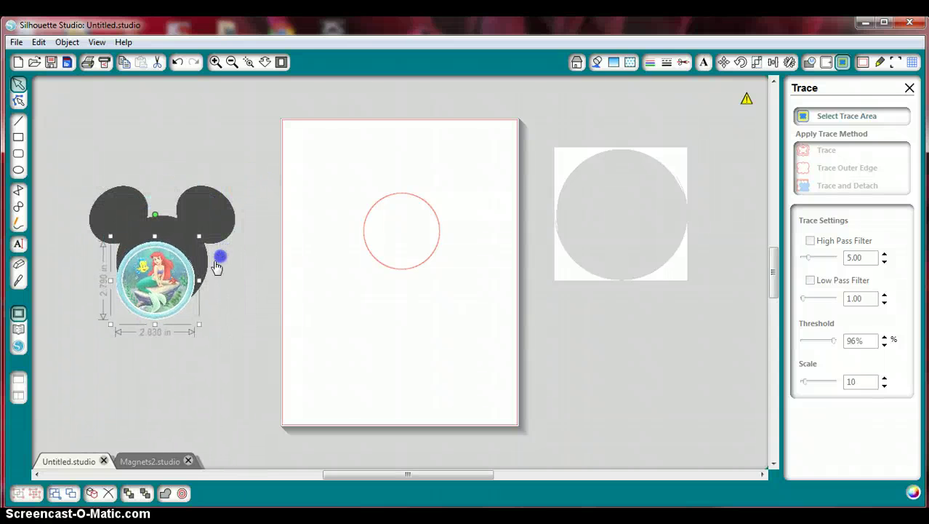
drag(189, 286, 190, 272)
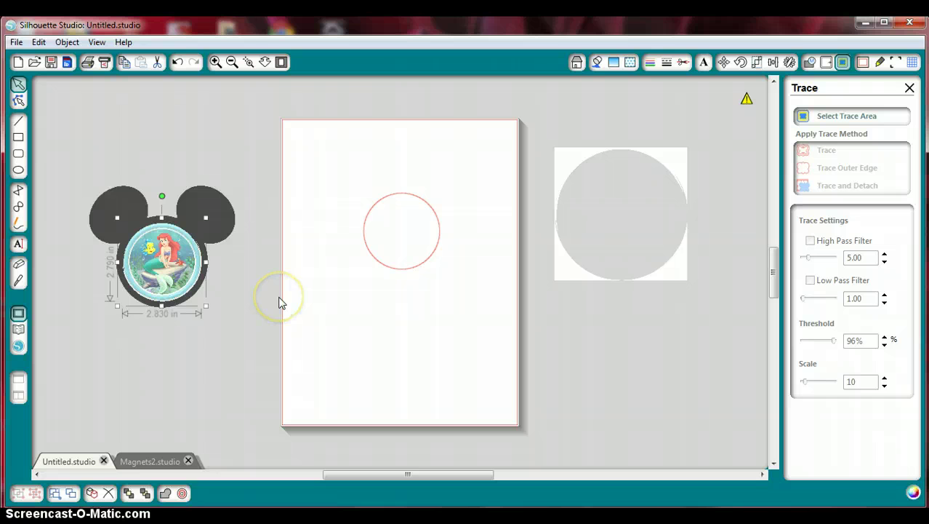
Step: Delete the leftover white square image with the circular hole beside the page
click(577, 162)
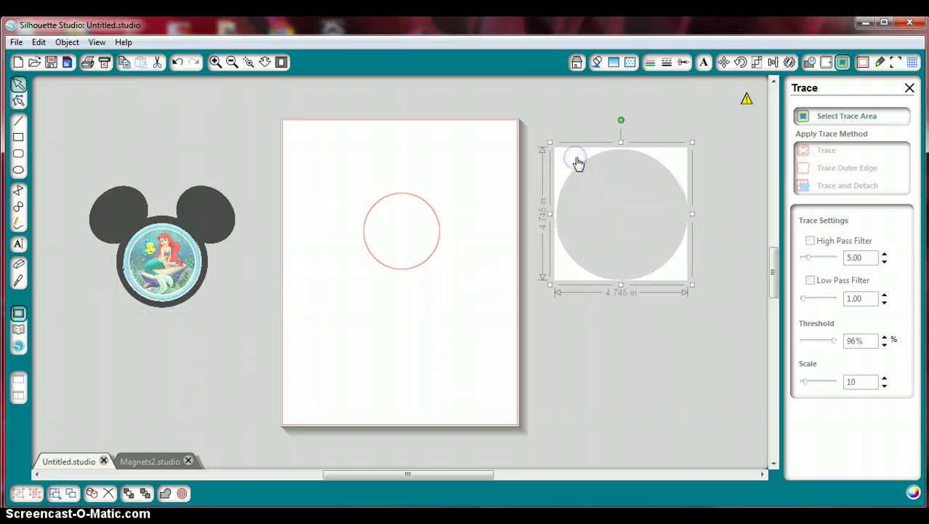
key(Delete)
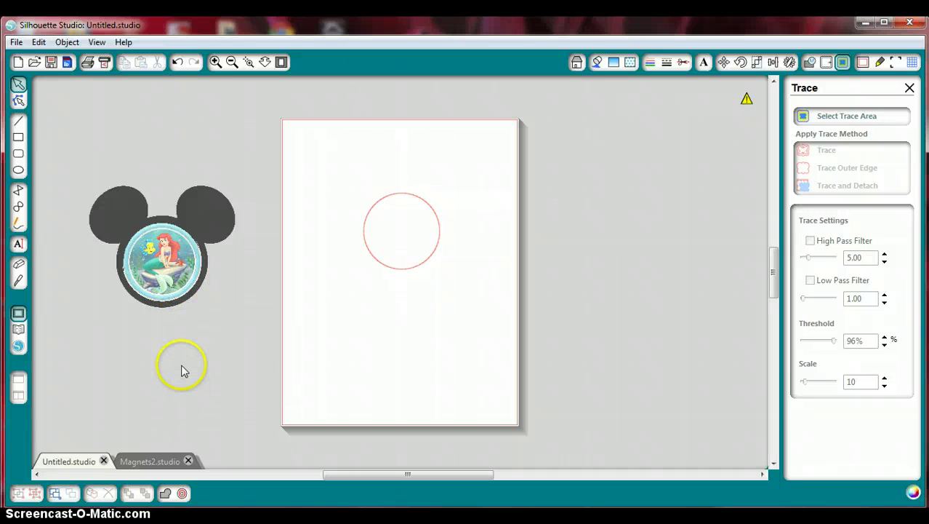
Step: Move the round Ariel image off Mickey's head to inspect its edge, then recentre it on the face
click(216, 61)
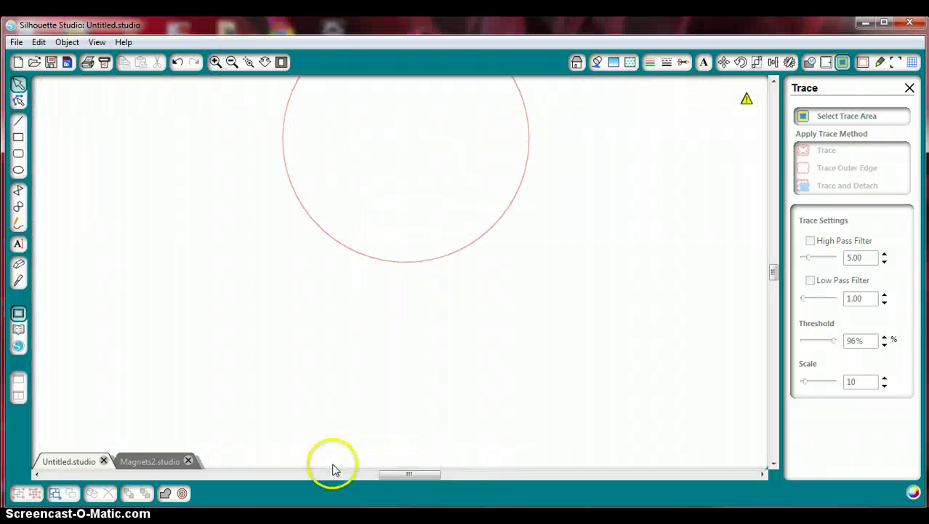
drag(400, 475, 291, 479)
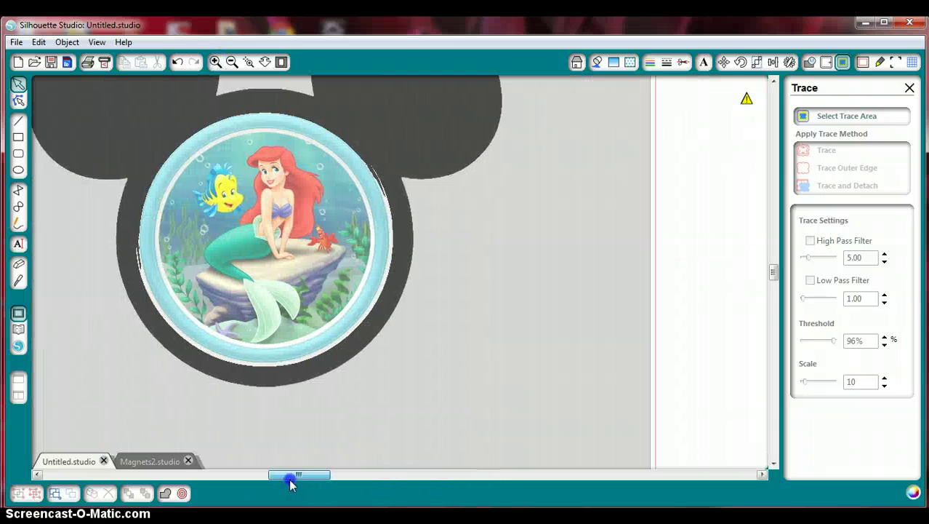
drag(379, 363, 611, 439)
drag(370, 298, 170, 230)
drag(512, 337, 349, 273)
click(19, 266)
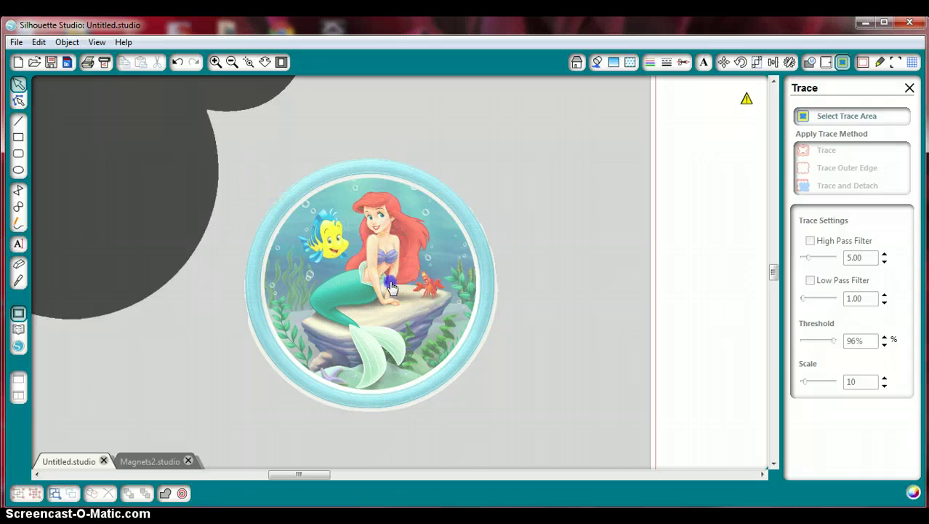
drag(391, 287, 102, 182)
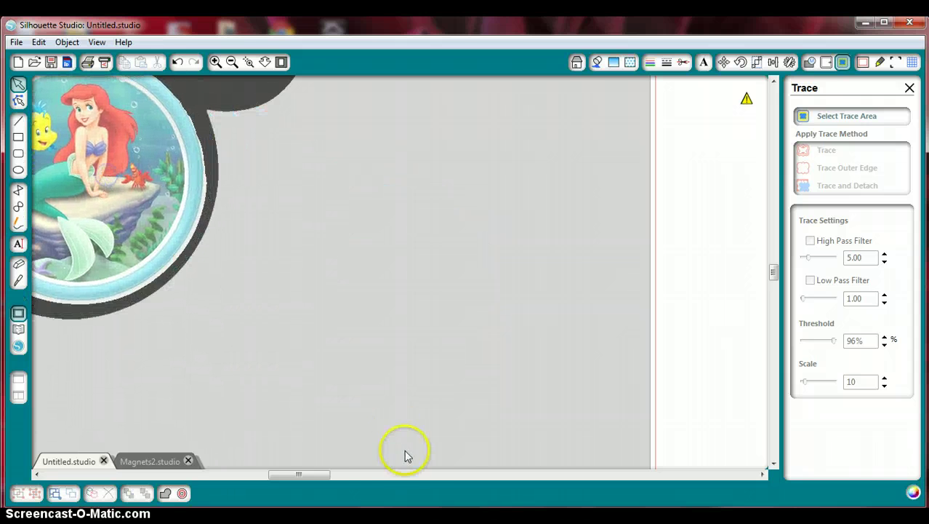
drag(321, 476, 297, 475)
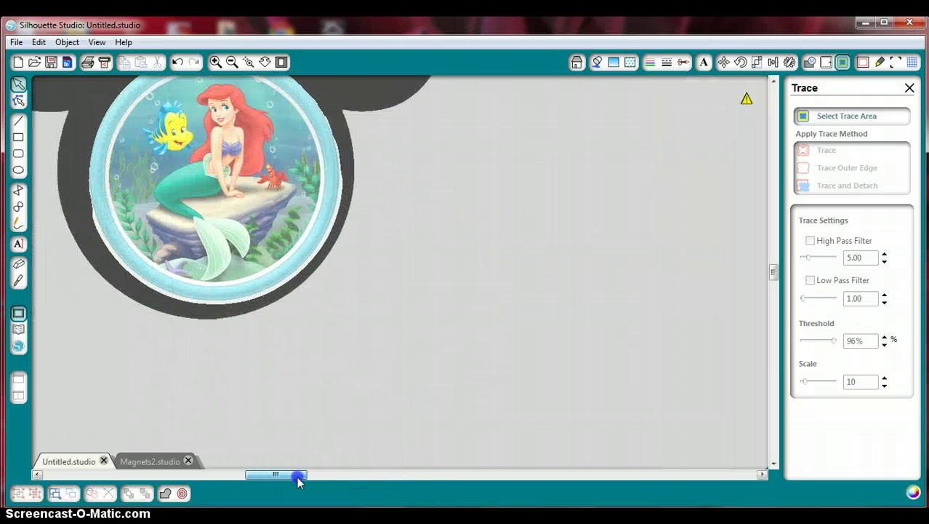
click(236, 211)
drag(236, 211, 241, 209)
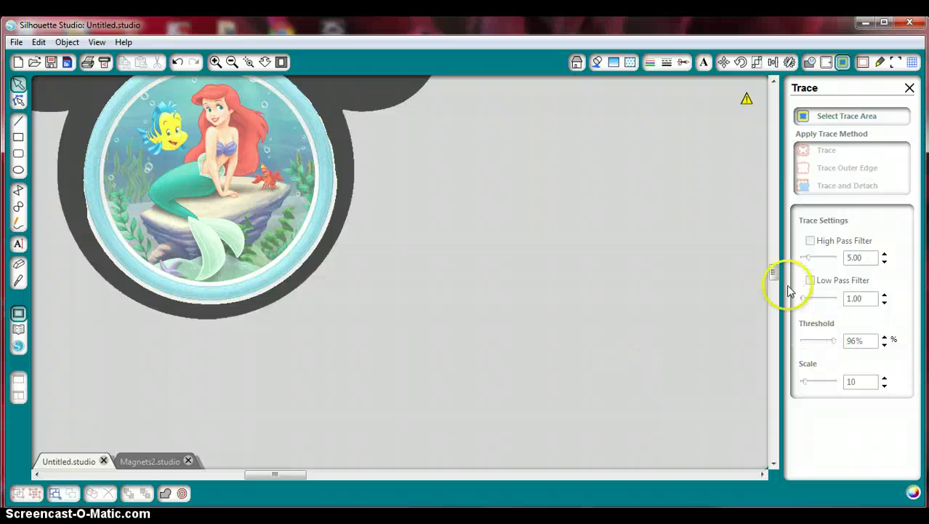
drag(773, 270, 776, 259)
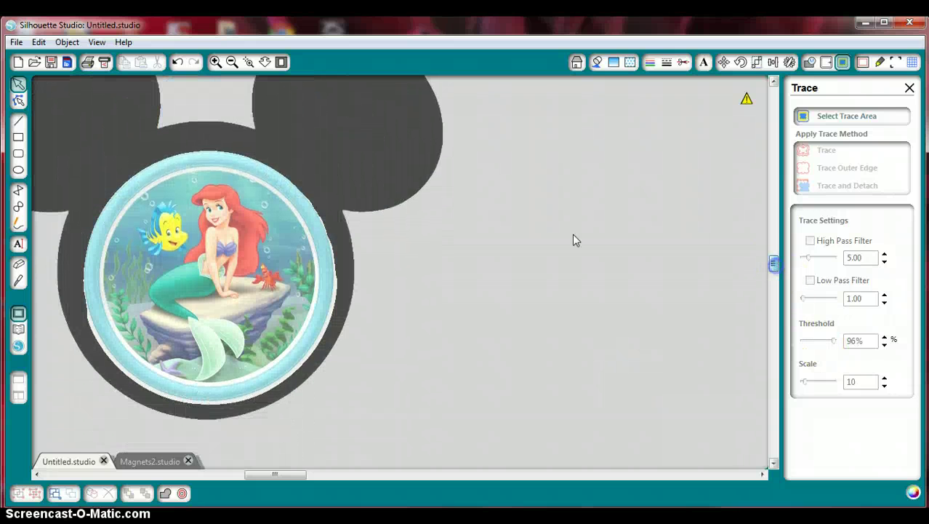
Step: Merge the tigporthole.png image from the magnets folder into the drawing, using the All Files file type
click(16, 42)
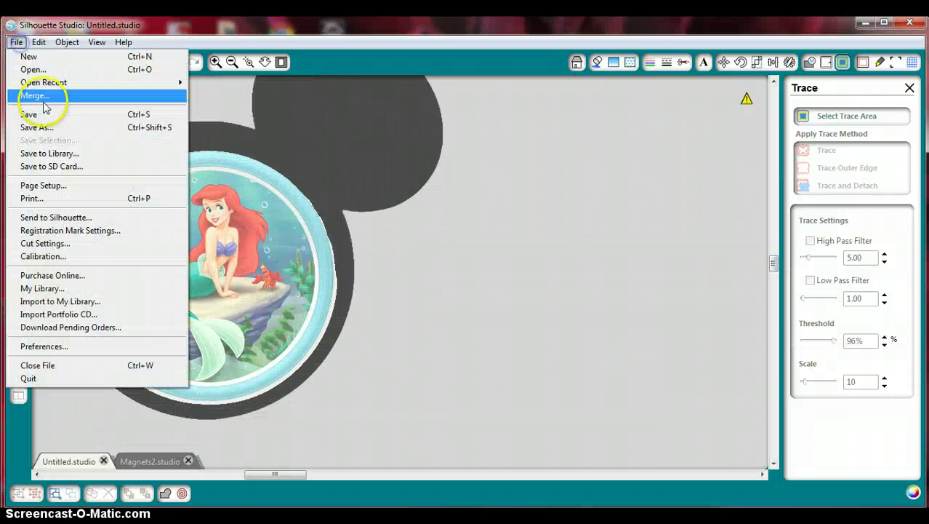
click(43, 101)
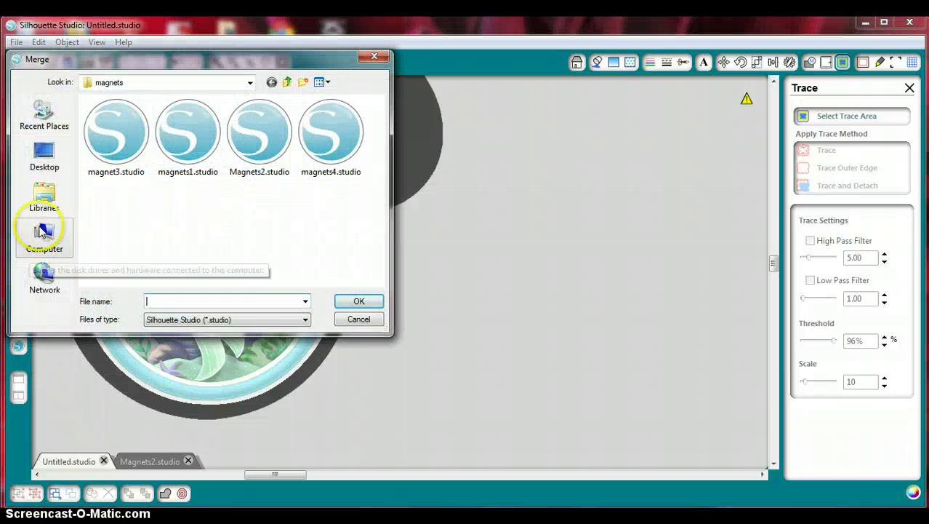
click(303, 319)
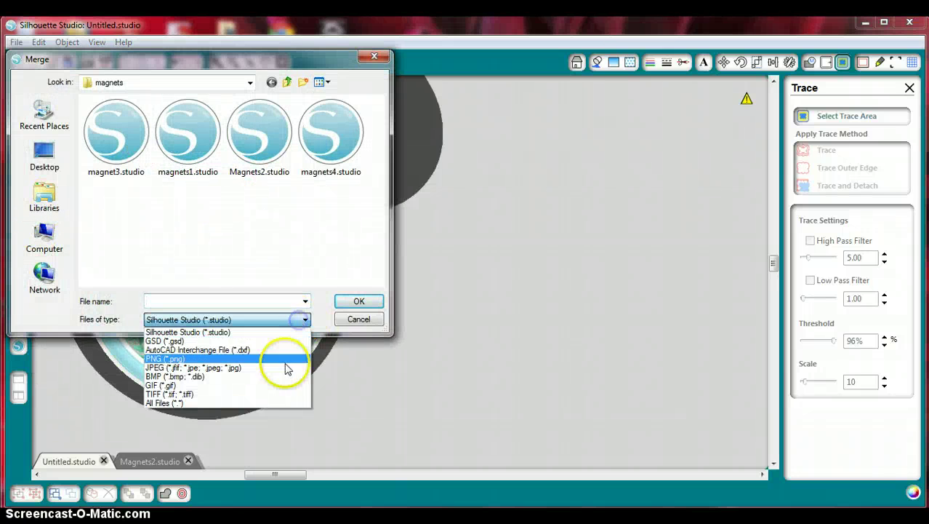
click(275, 403)
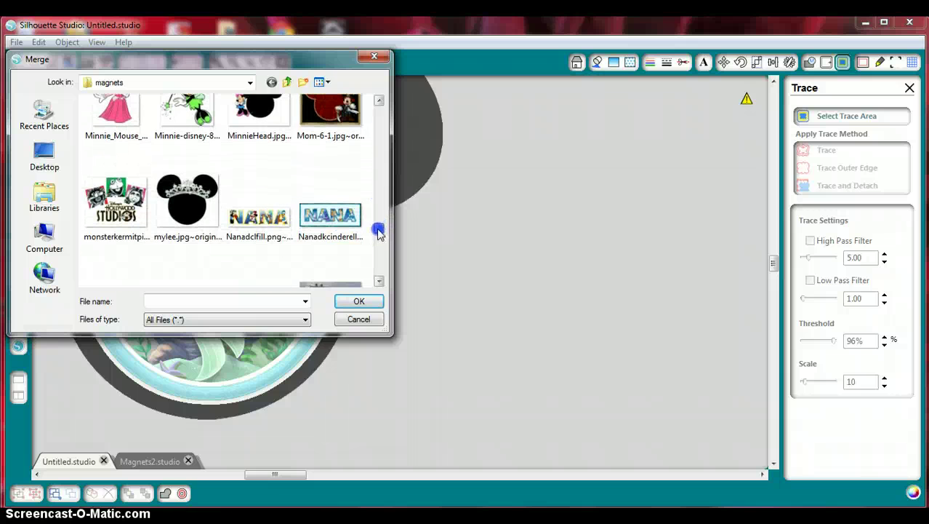
drag(378, 246, 373, 260)
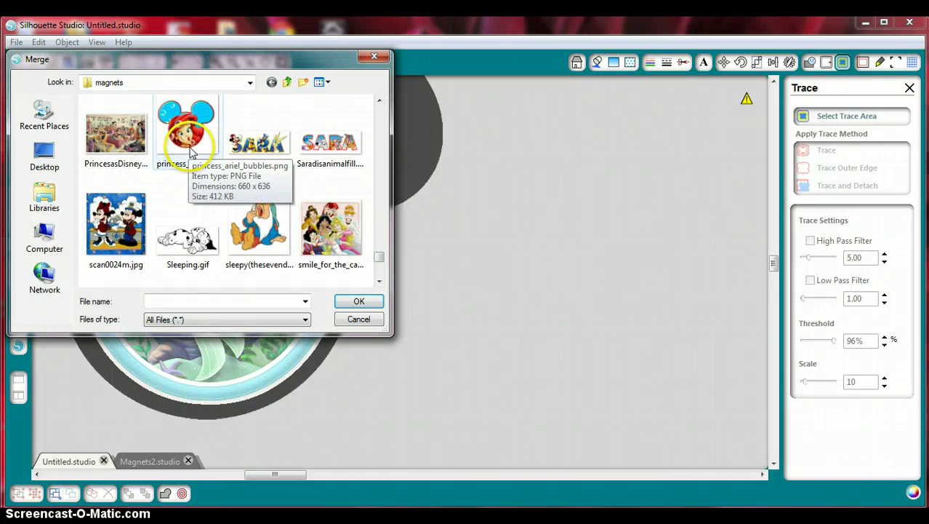
drag(379, 257, 380, 268)
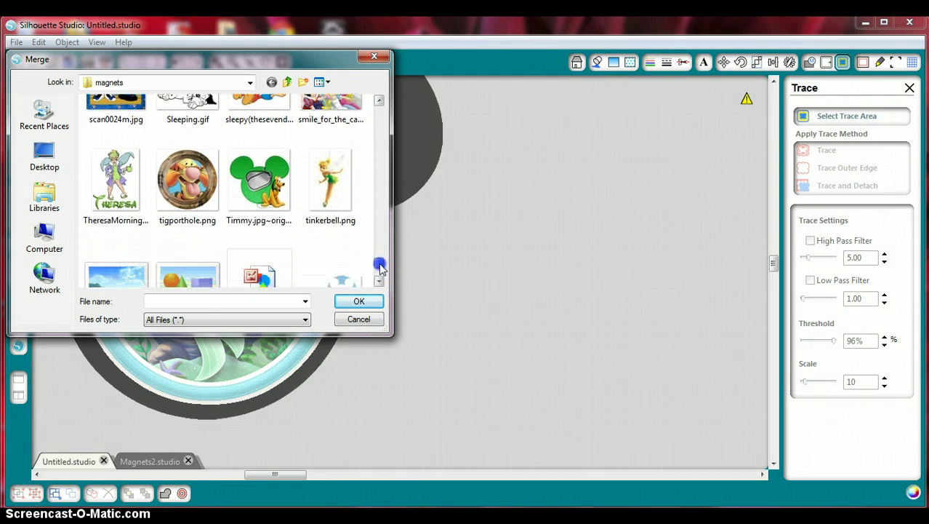
mouse_move(380, 259)
mouse_down()
mouse_move(379, 271)
mouse_move(379, 261)
mouse_up()
click(183, 182)
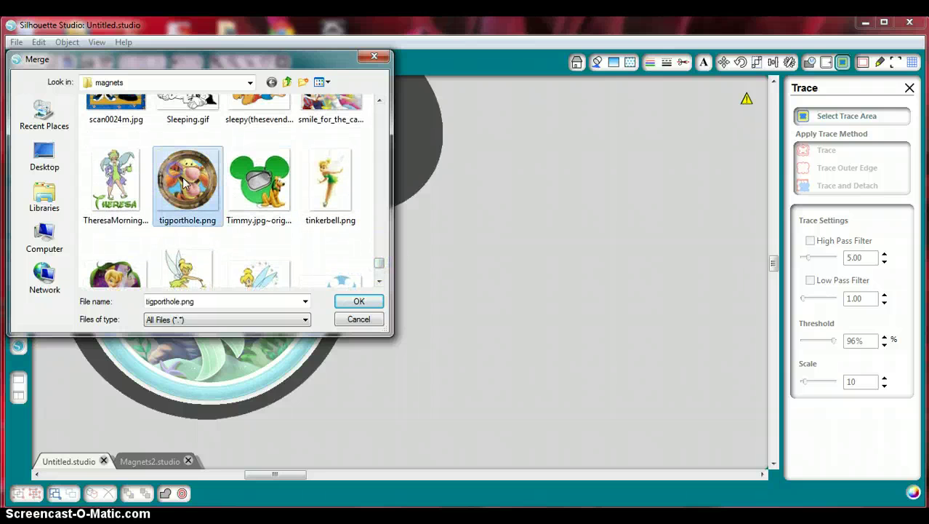
click(356, 301)
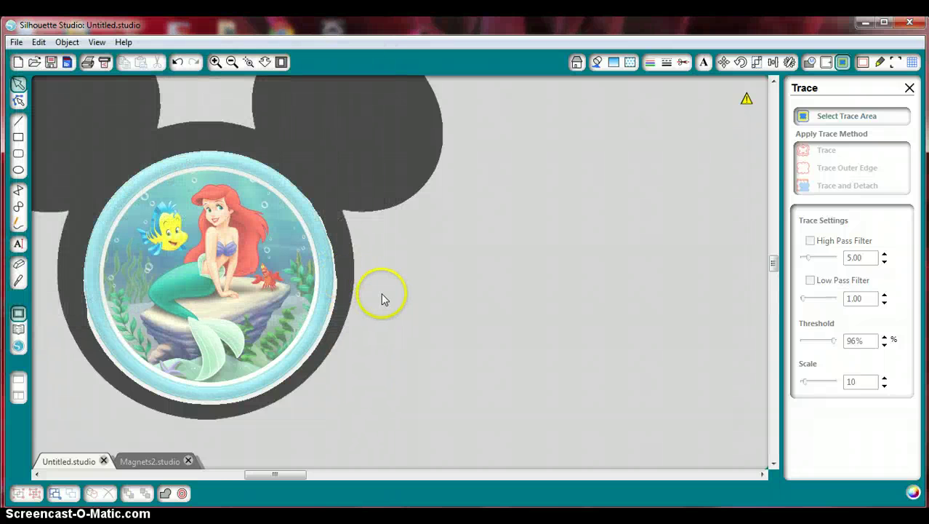
Step: Move the red circle from behind the Tigger porthole to beside the page and shrink the porthole to about 3.800 by 3.765 in
click(232, 63)
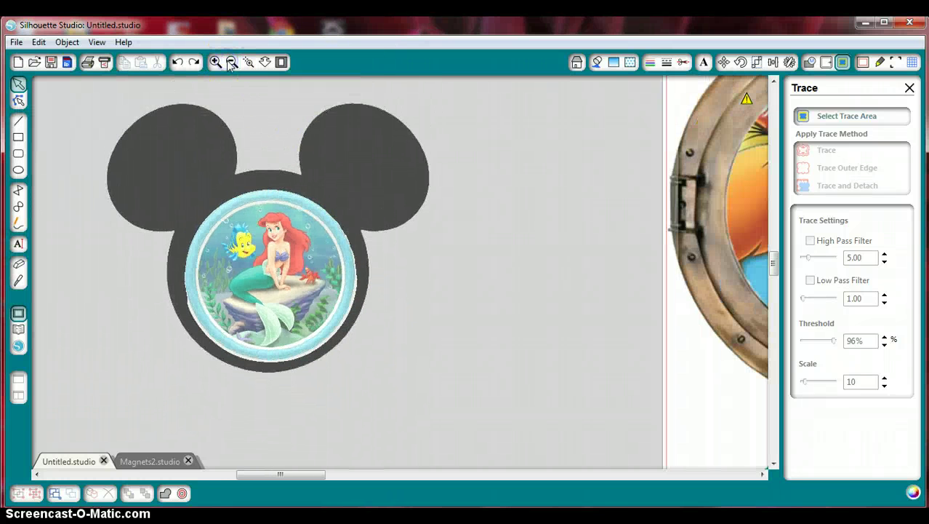
drag(312, 474, 401, 474)
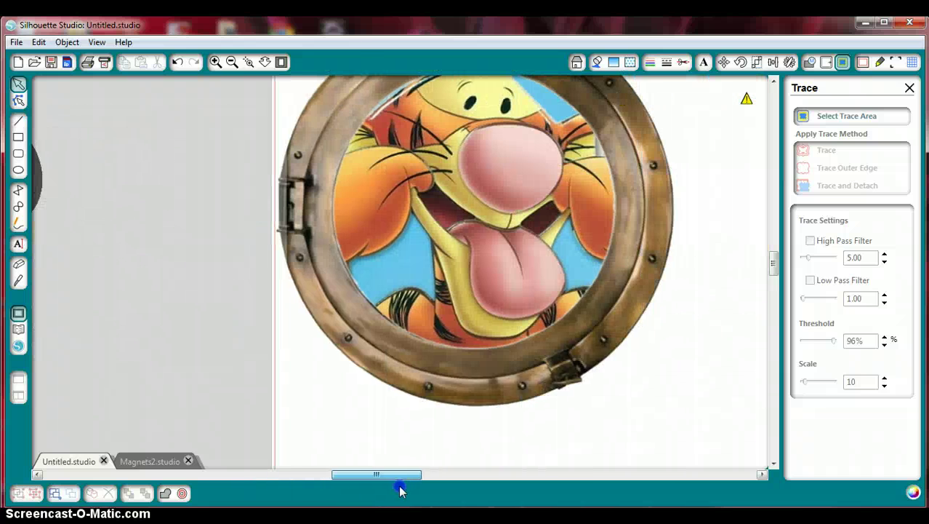
drag(773, 263, 778, 258)
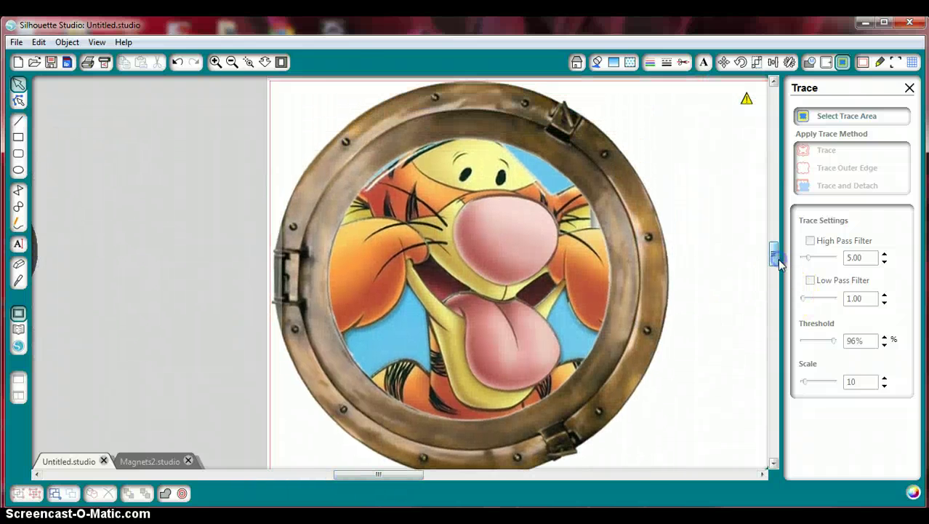
click(231, 63)
click(231, 62)
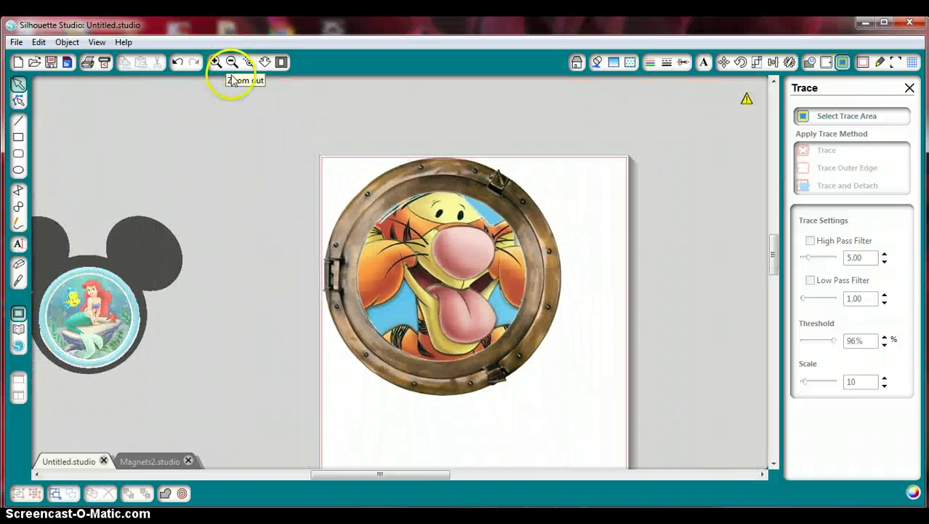
click(443, 206)
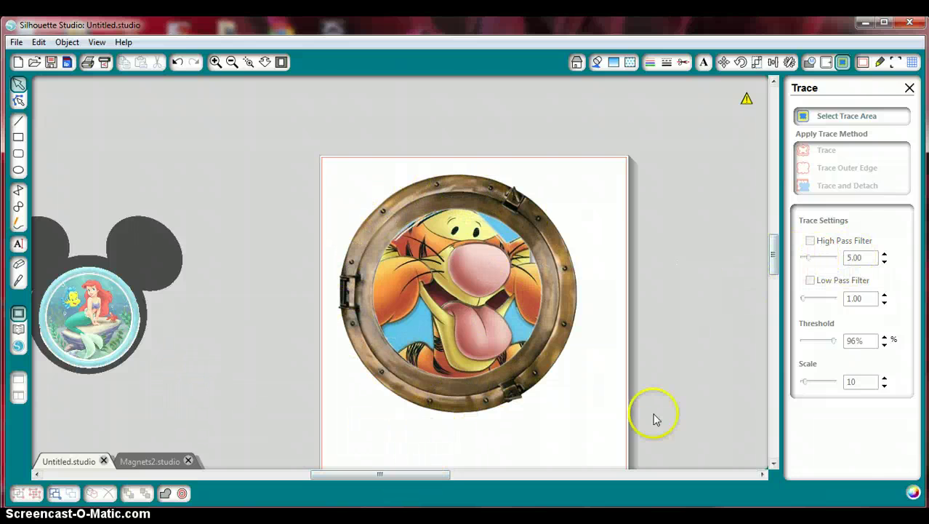
mouse_move(774, 245)
mouse_down()
mouse_move(774, 277)
mouse_move(774, 252)
mouse_up()
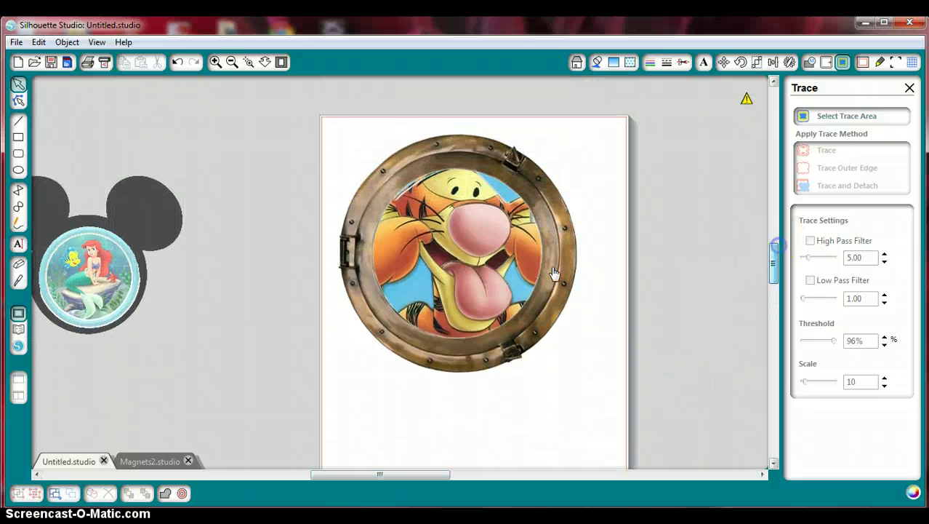
drag(475, 327, 675, 373)
drag(501, 311, 293, 311)
drag(722, 310, 514, 250)
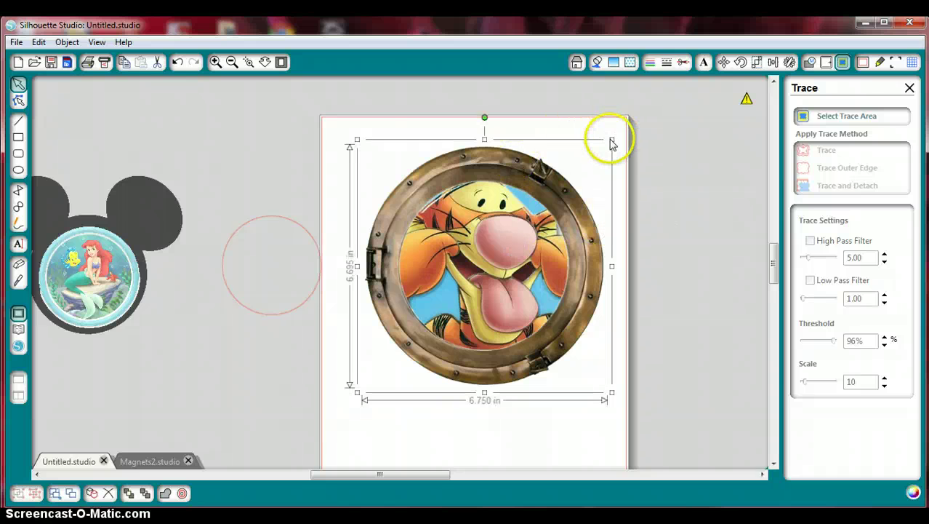
drag(614, 138, 541, 280)
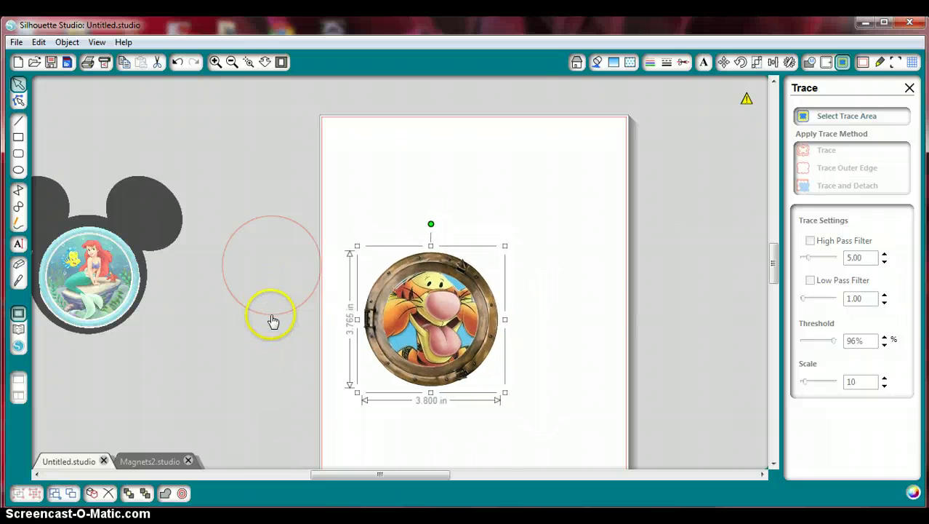
Step: Move the red circle onto the page above the Tigger porthole and set its line color to black
drag(273, 320, 296, 293)
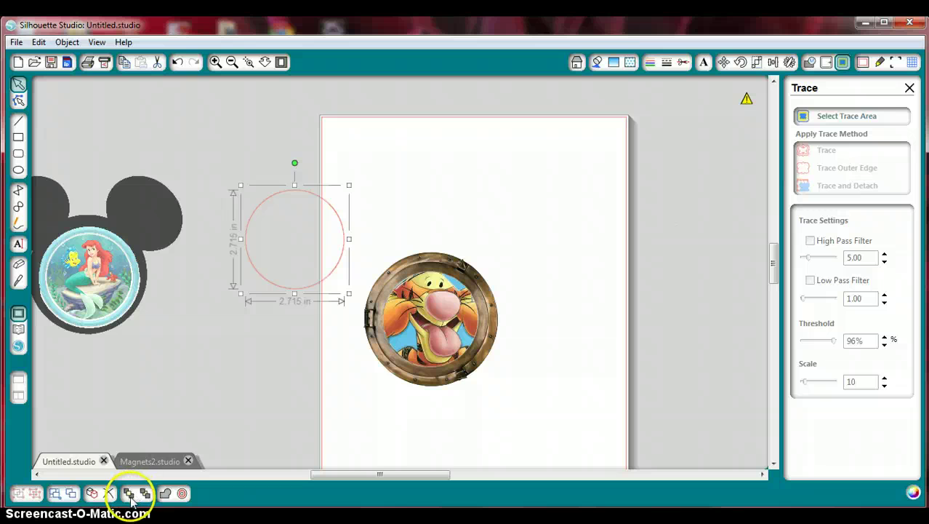
drag(295, 300, 434, 215)
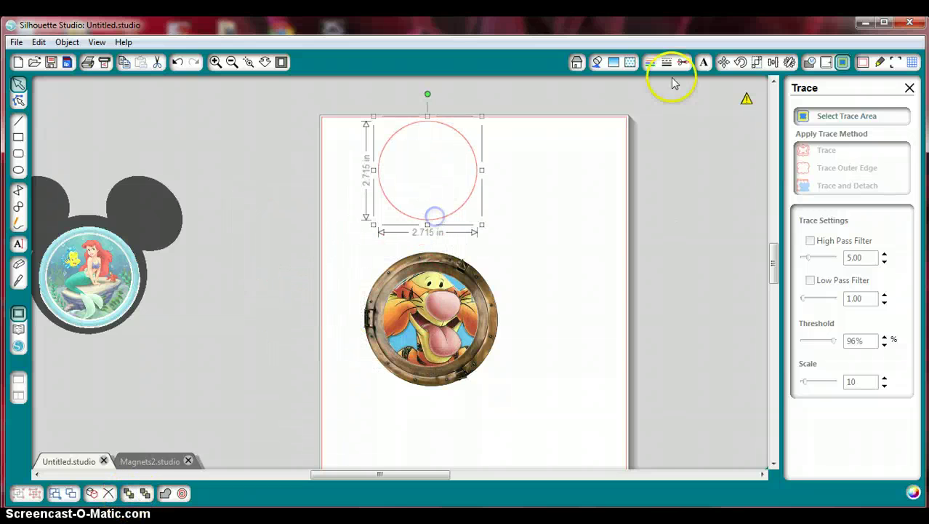
click(651, 64)
click(801, 143)
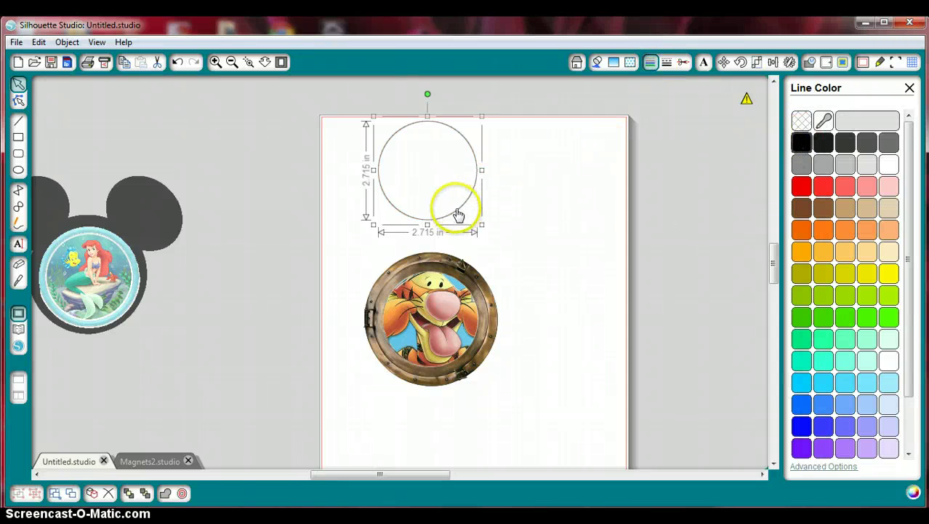
Step: Fit the circle over the porthole's inner opening with a yellow line and nudge the porthole image to match
drag(453, 209, 452, 369)
click(888, 274)
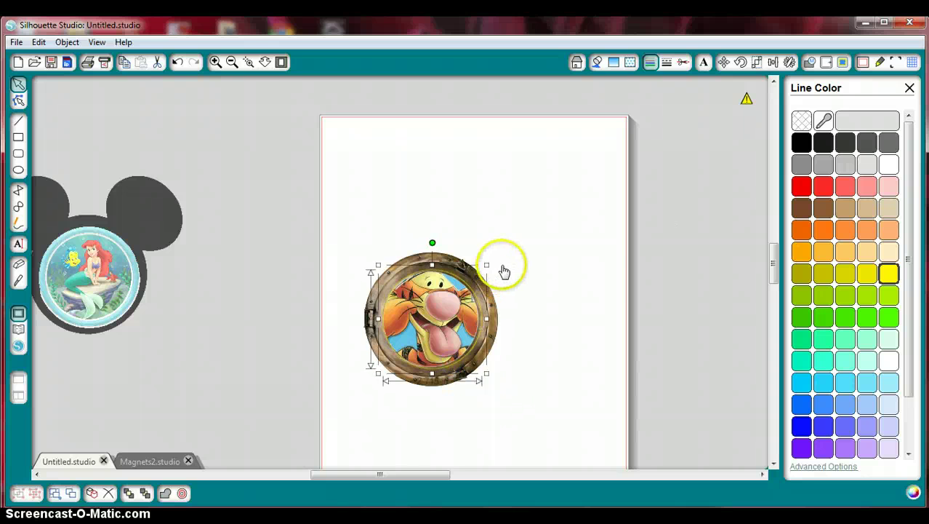
drag(488, 266, 487, 267)
click(469, 355)
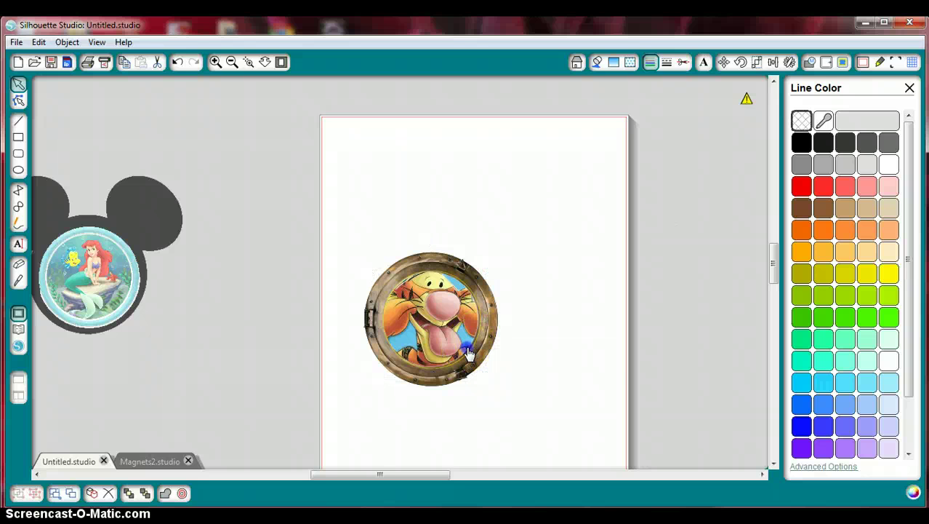
click(471, 356)
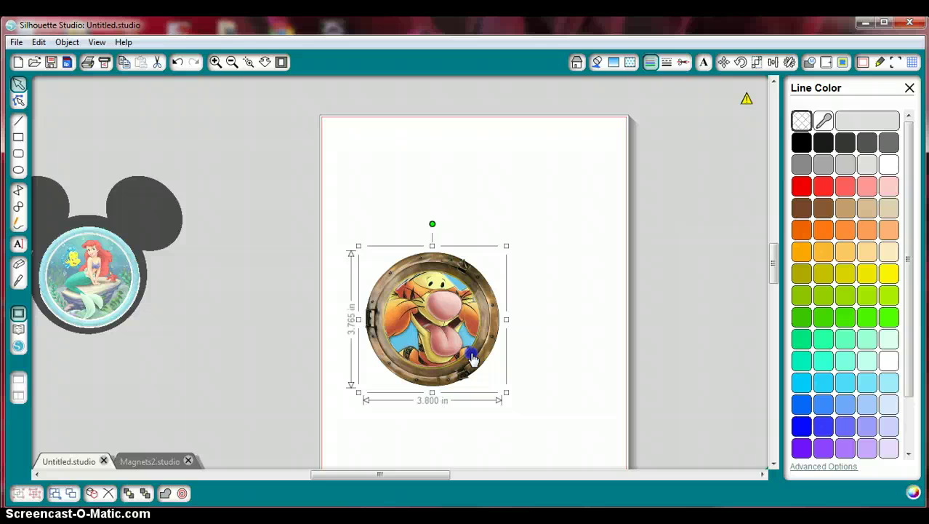
click(562, 349)
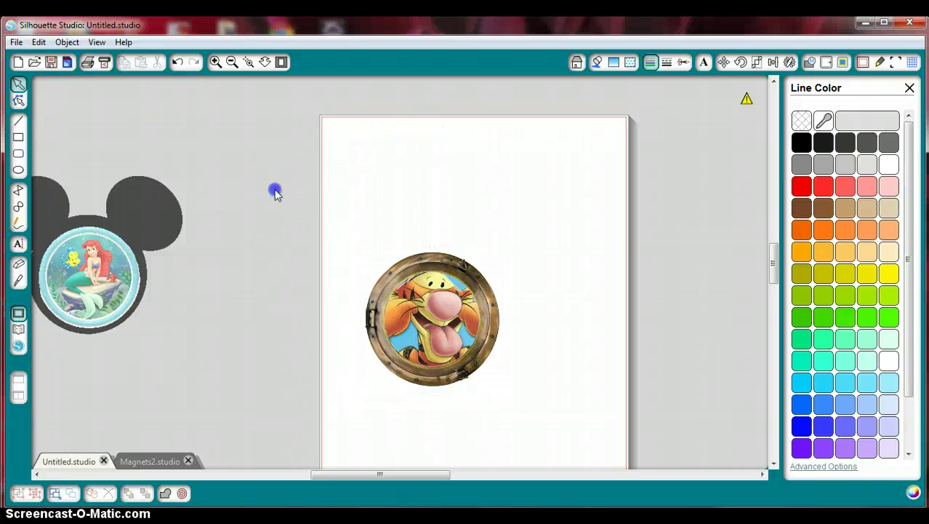
Step: Subtract the circle from the Tigger porthole image and move the remaining brass frame higher on the page
drag(274, 189, 638, 460)
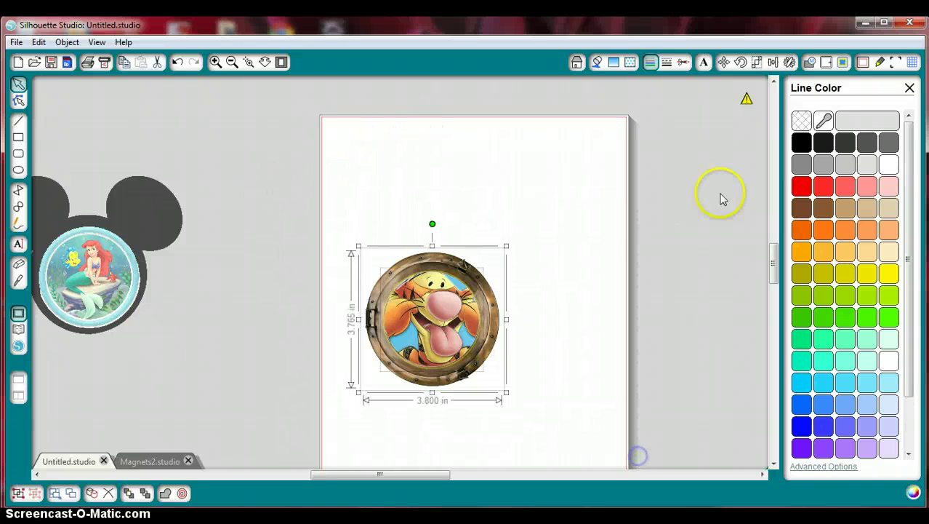
click(812, 63)
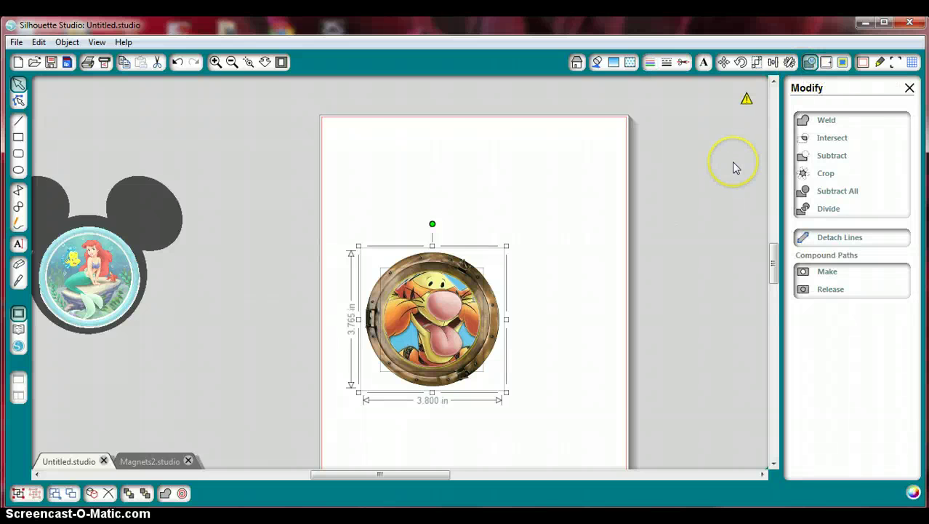
click(822, 157)
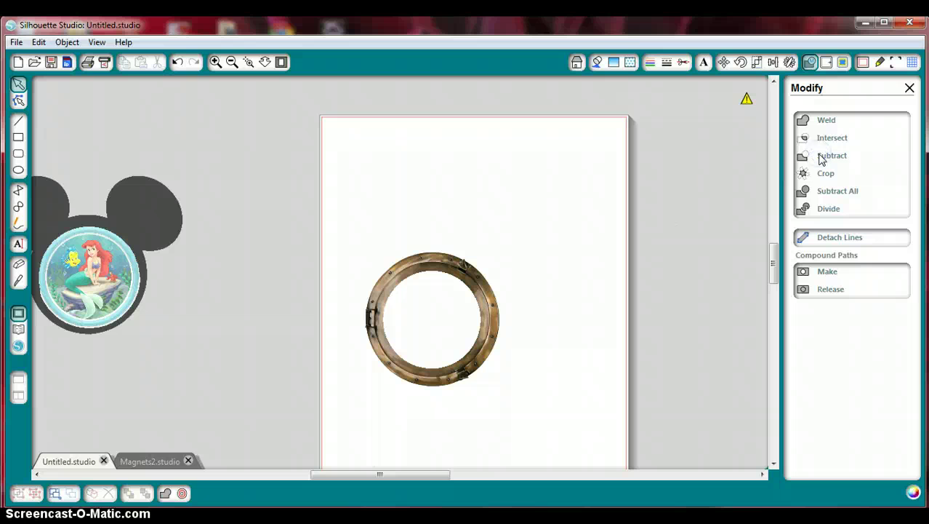
drag(502, 266, 560, 273)
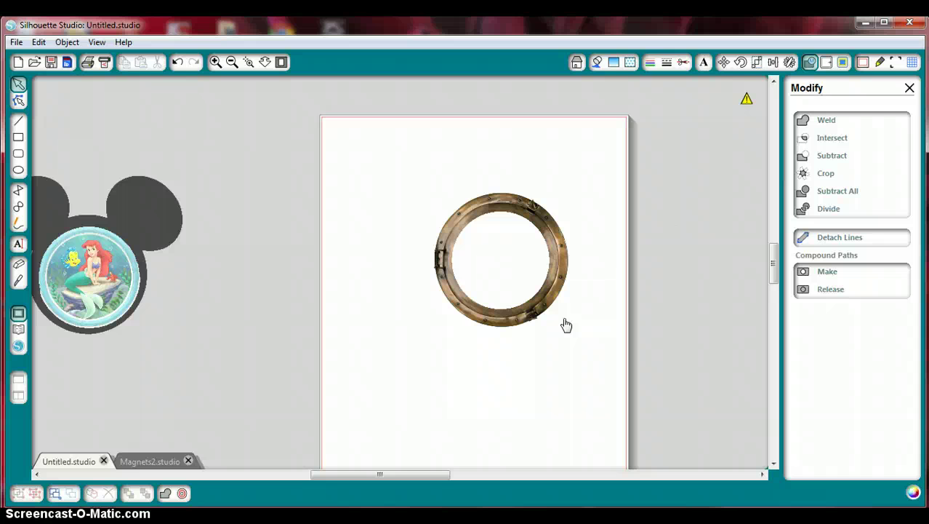
Step: Move the Mickey head and the round Ariel image onto the page and shrink the porthole frame to about 3.245 in wide
drag(164, 206, 555, 207)
click(572, 277)
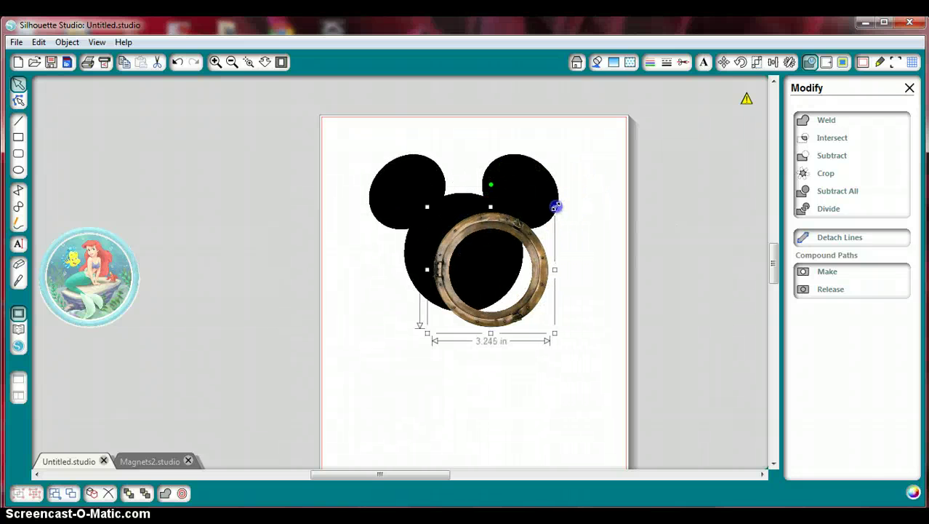
drag(104, 250, 476, 250)
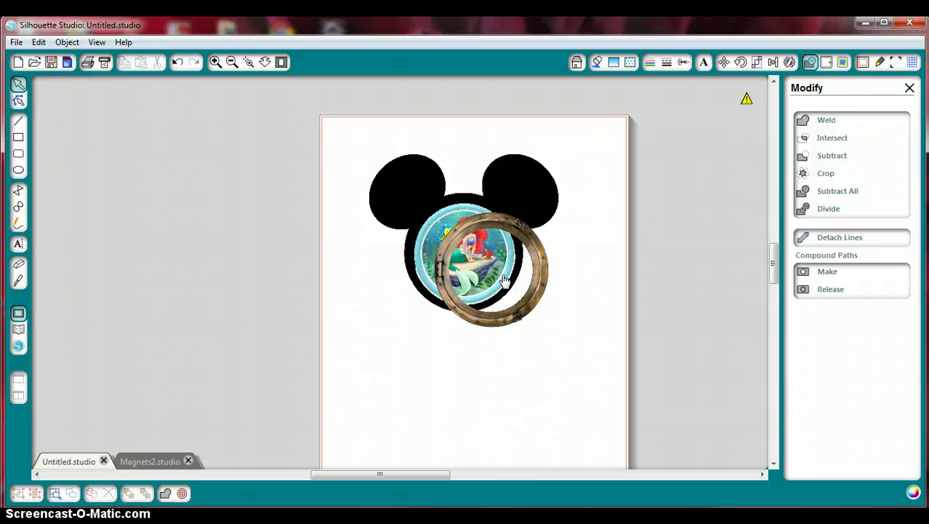
Step: Move the porthole frame clear of the face, shrink the Ariel image to about 2.525 in wide, and center it on the face
click(521, 317)
drag(521, 317, 568, 342)
click(469, 266)
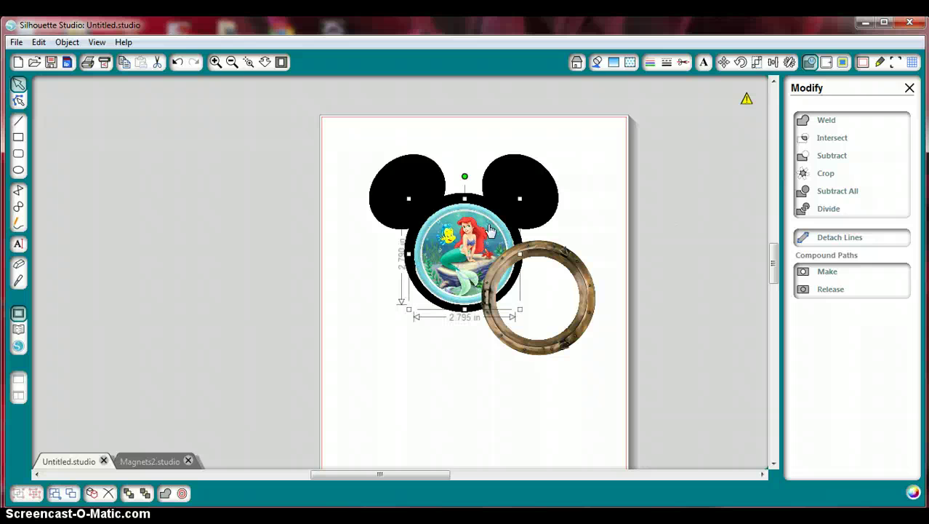
click(518, 201)
drag(517, 200, 511, 207)
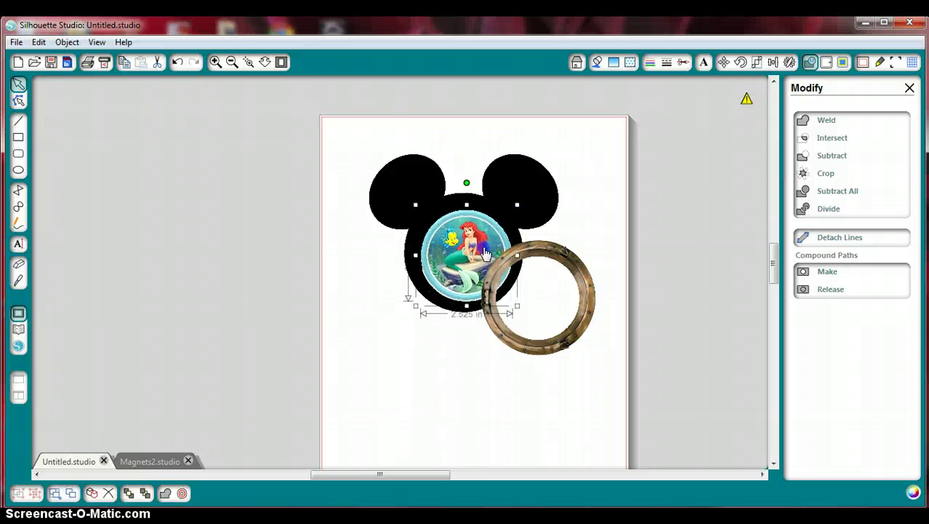
drag(485, 251, 483, 247)
Step: Shrink the porthole frame to about 2.865 by 2.845 in and fit it around the Ariel image on the face
click(535, 267)
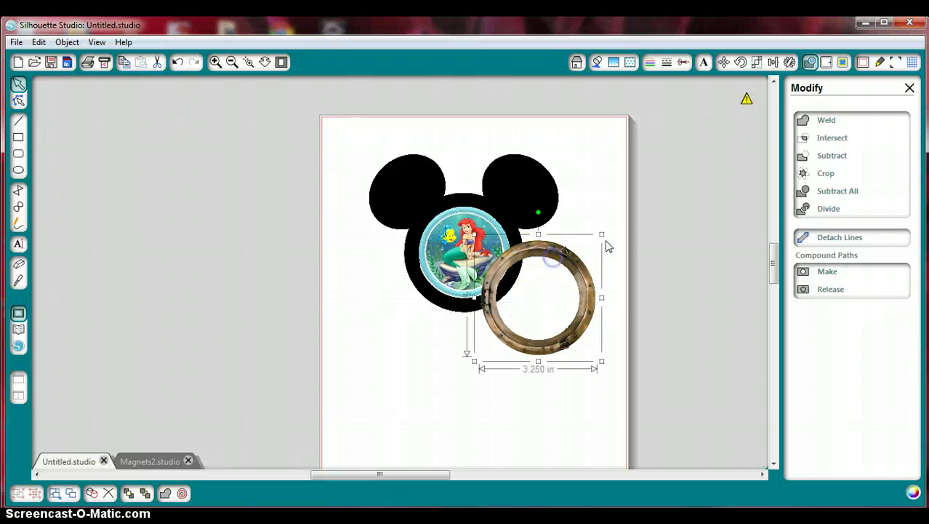
click(601, 237)
drag(599, 240, 593, 251)
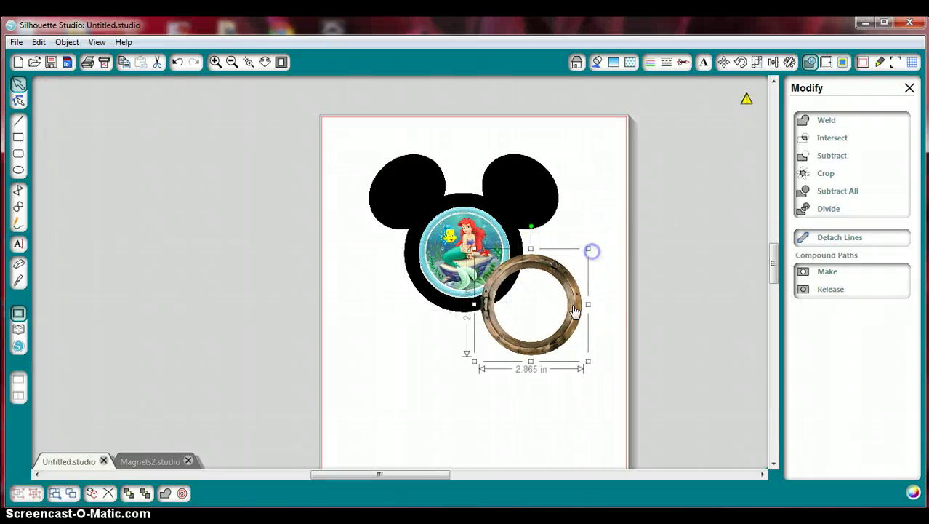
drag(572, 326, 505, 271)
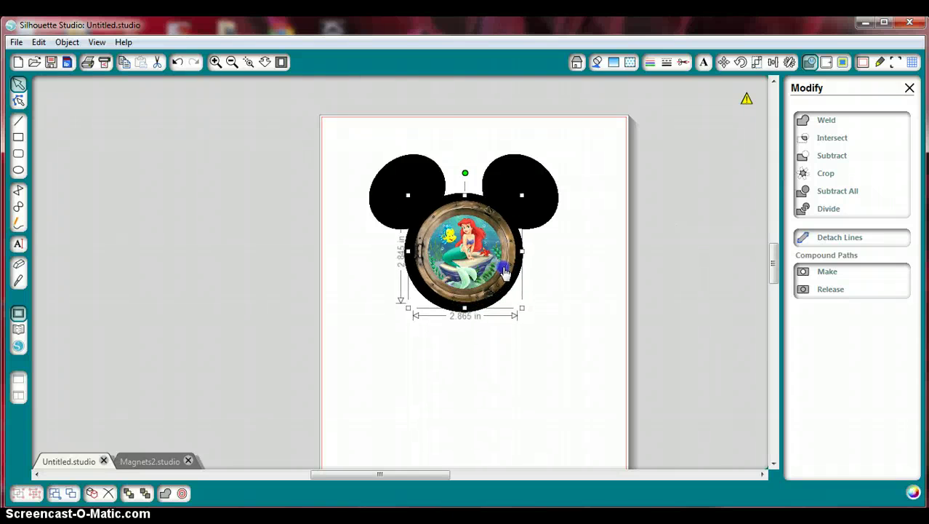
click(598, 288)
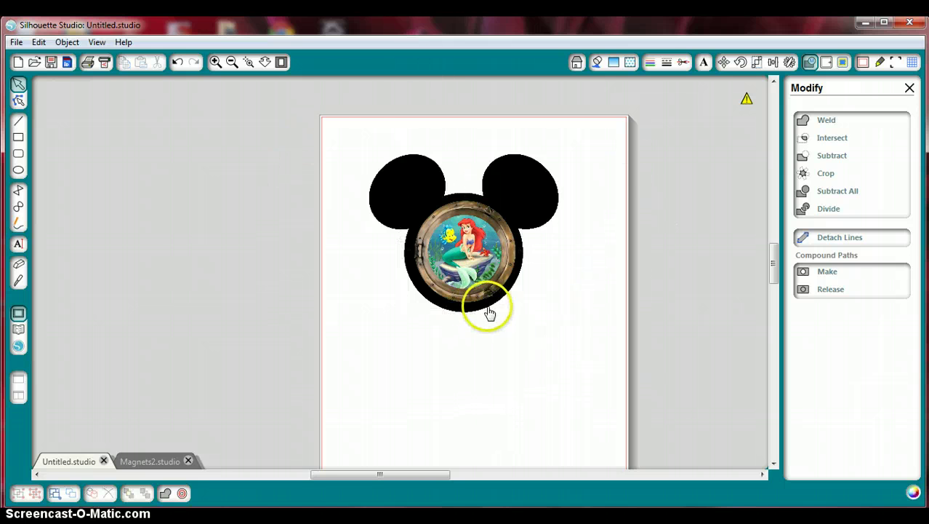
Step: Group the Mickey head, Ariel image and porthole frame, and shift the grouped design slightly on the page
drag(343, 138, 599, 389)
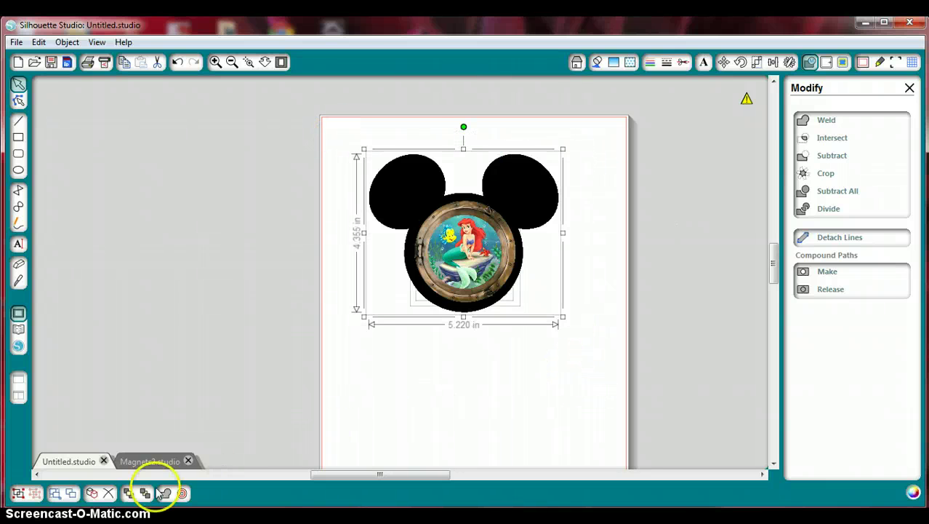
click(17, 493)
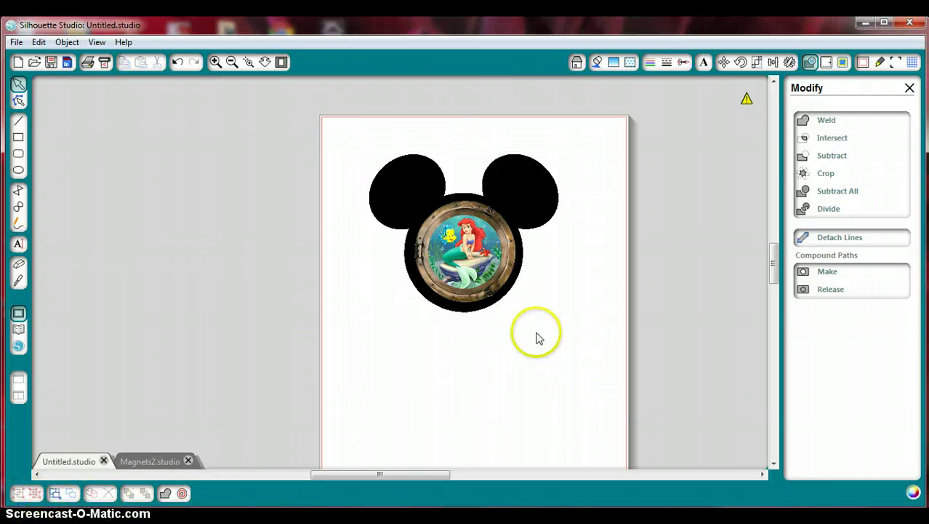
mouse_move(481, 282)
mouse_down()
mouse_move(328, 439)
mouse_move(552, 290)
mouse_move(495, 270)
mouse_up()
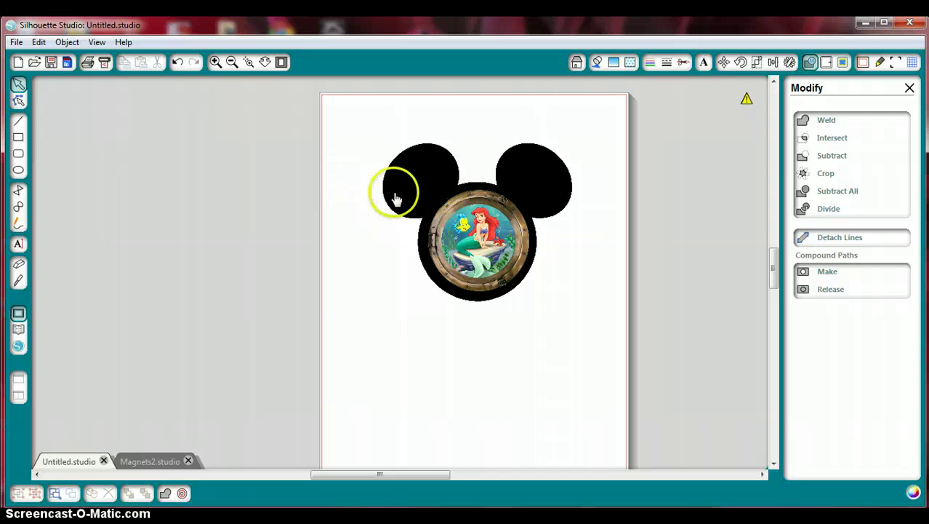
Step: Add a text object containing the magnet recipient's first name in the empty area beside the page
click(18, 245)
click(222, 208)
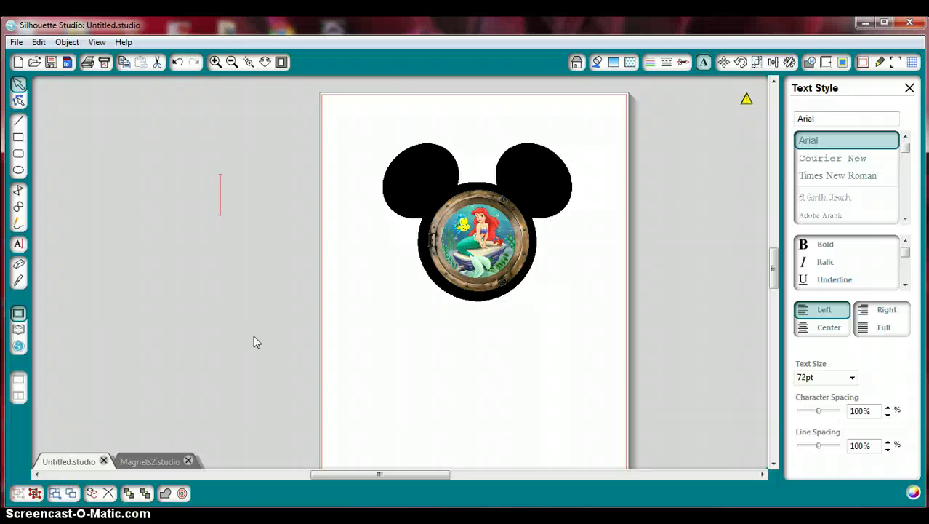
text(Will)
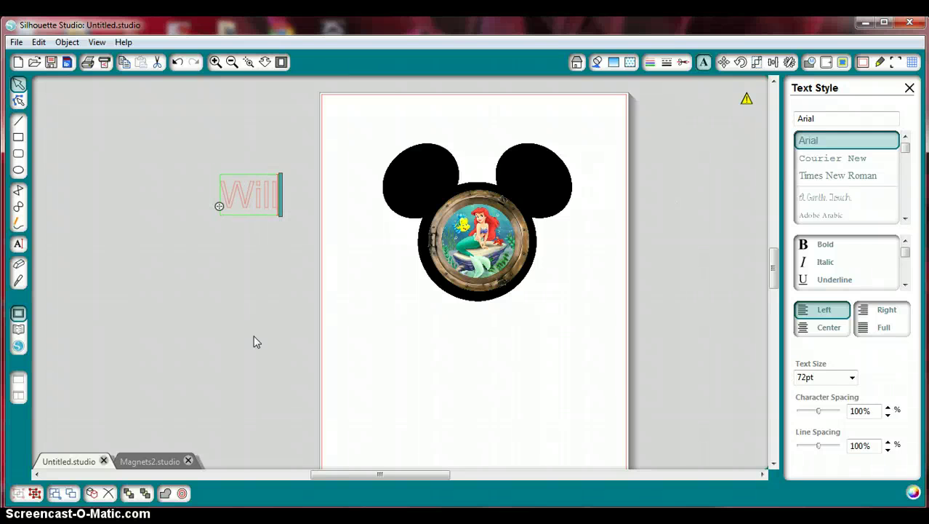
click(256, 254)
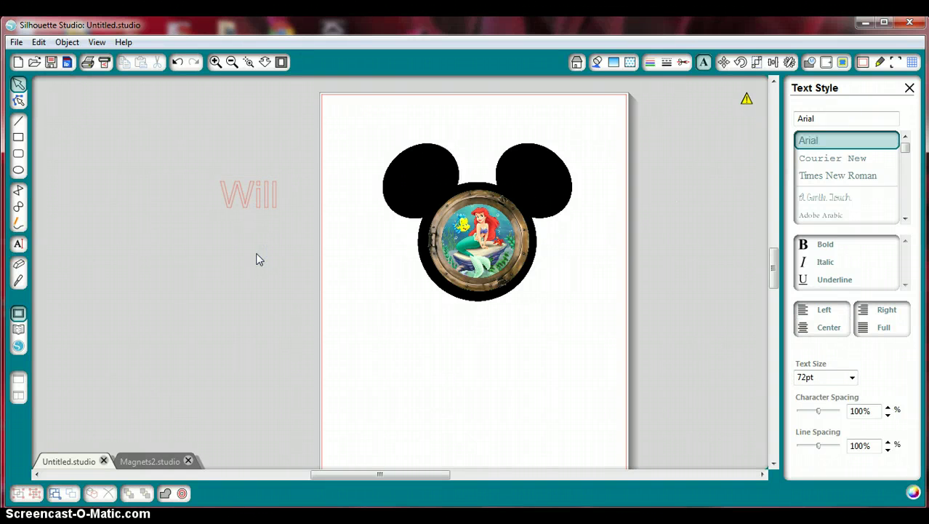
Step: Change the font of the name text to Waltograph UI
click(259, 194)
click(898, 146)
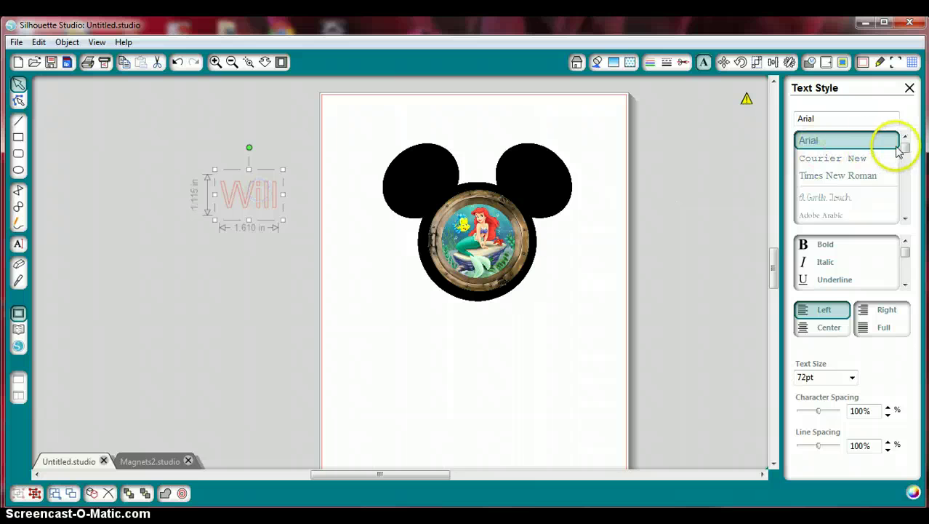
drag(904, 146, 907, 208)
click(905, 137)
click(905, 137)
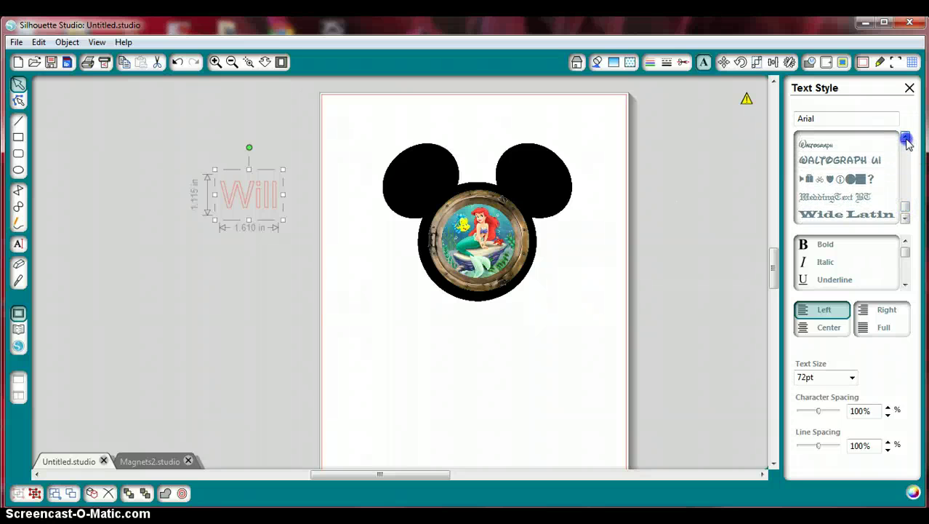
click(905, 137)
click(906, 137)
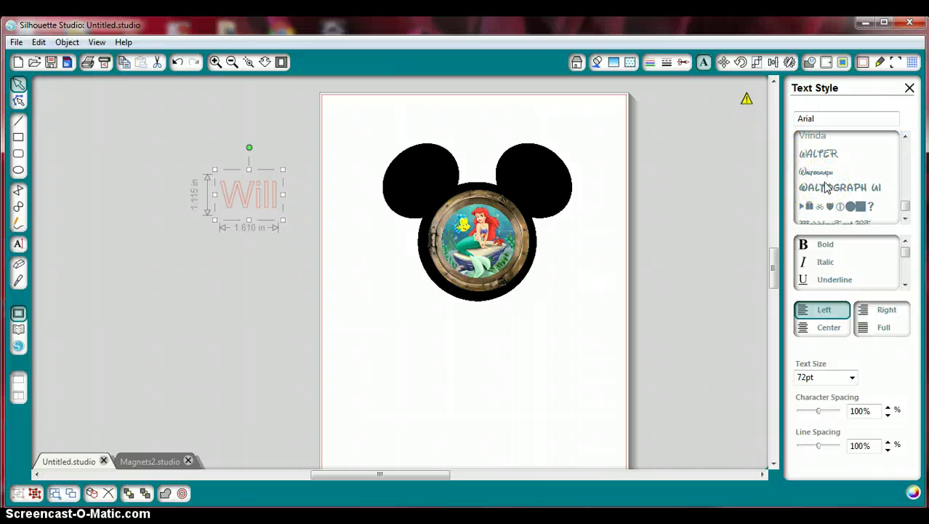
click(827, 189)
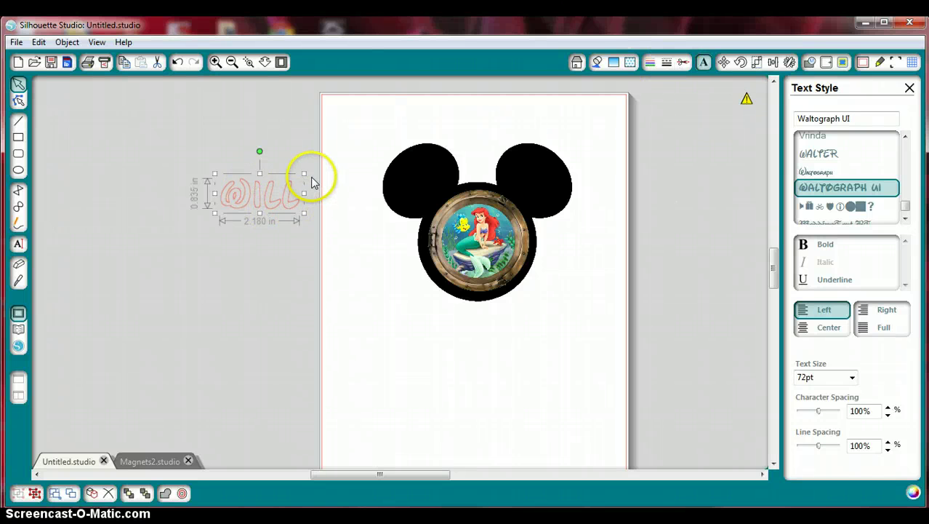
Step: Fill the name text with a red color sampled from Ariel's hair
click(597, 62)
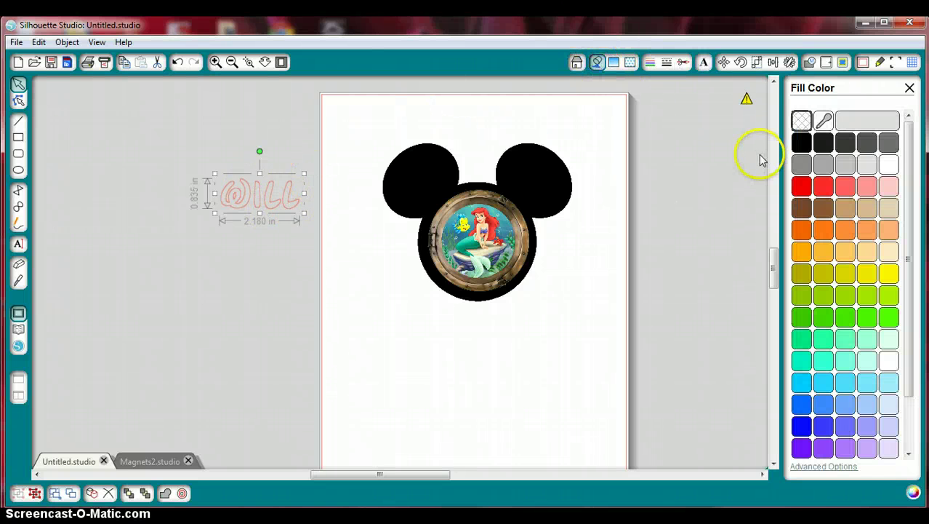
click(825, 122)
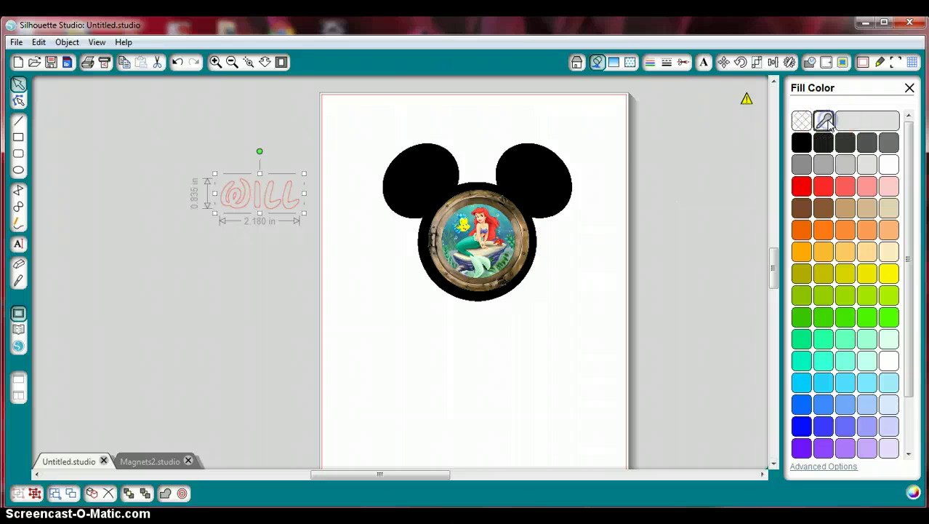
click(497, 218)
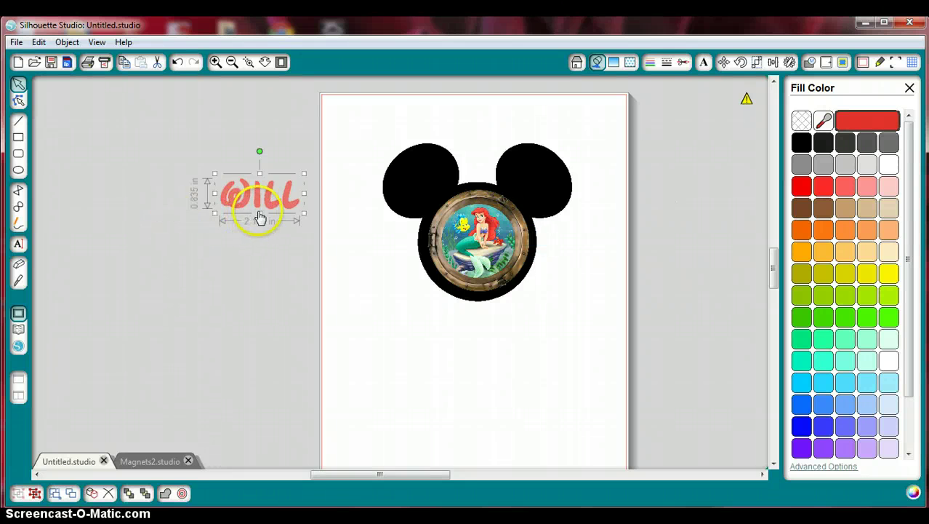
Step: Give the name text a yellow line color sampled from the yellow fish in the Ariel image
click(654, 64)
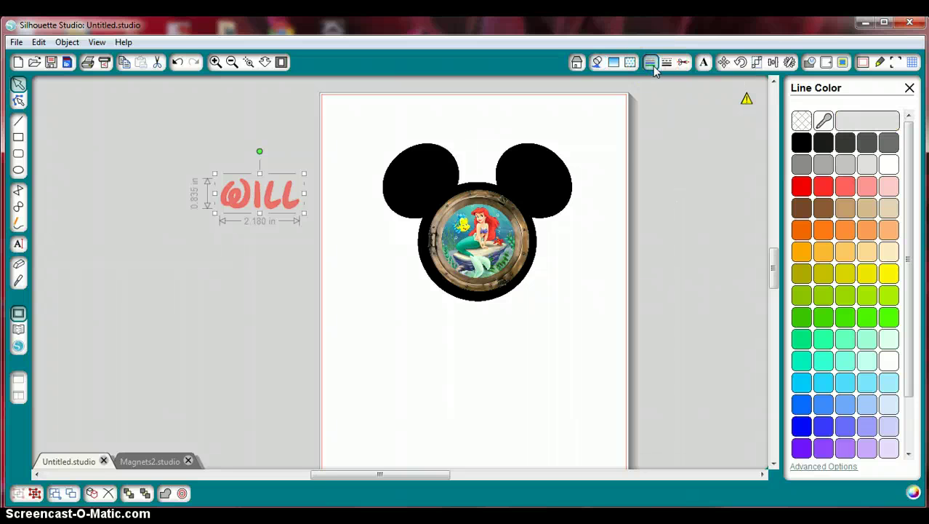
click(822, 120)
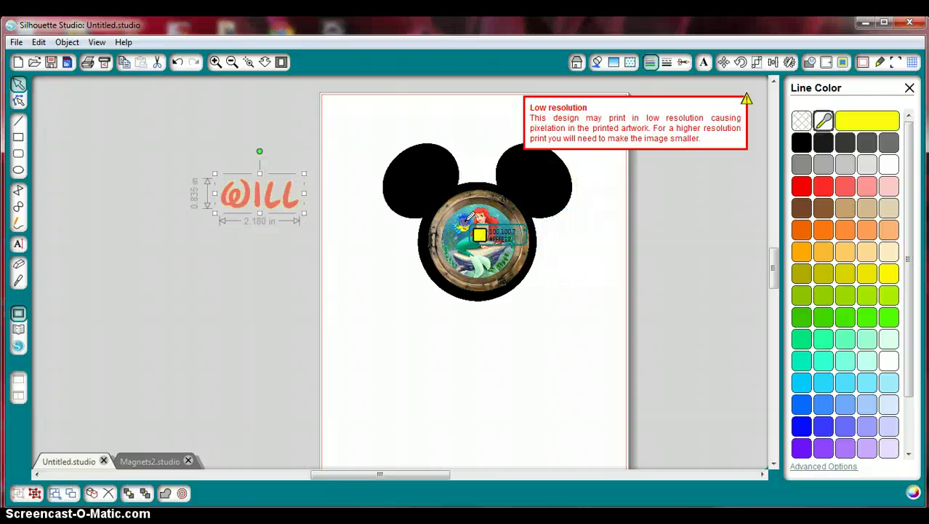
click(466, 222)
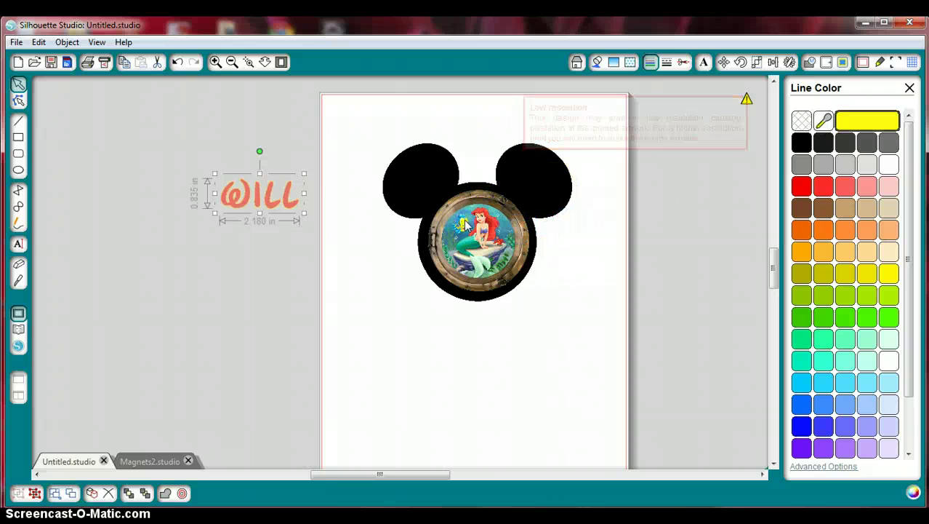
Step: Set the name text's line thickness to 1.25 pt and enable printing of its lines
click(668, 64)
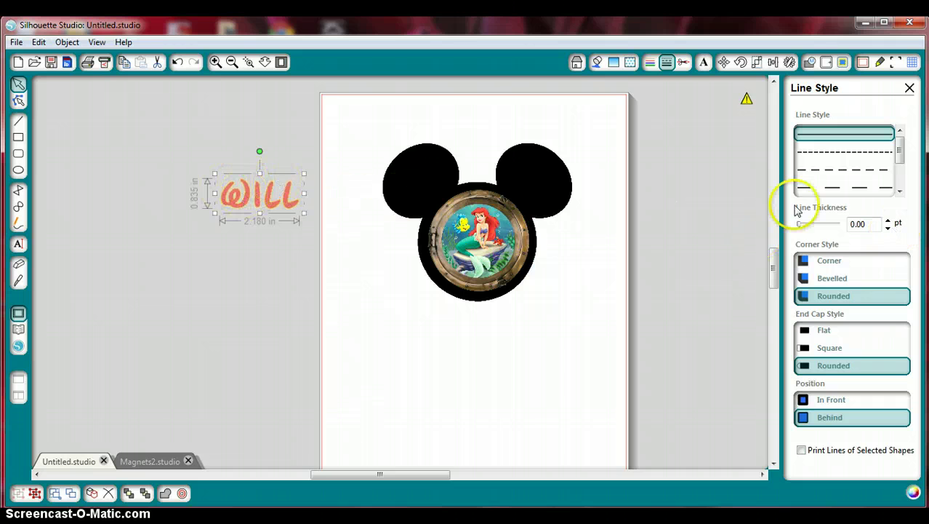
click(889, 221)
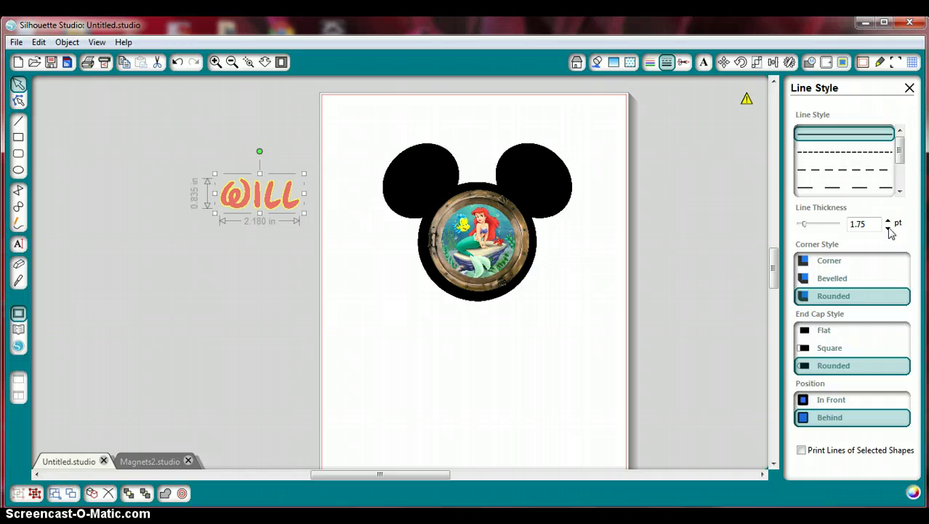
click(889, 228)
click(801, 450)
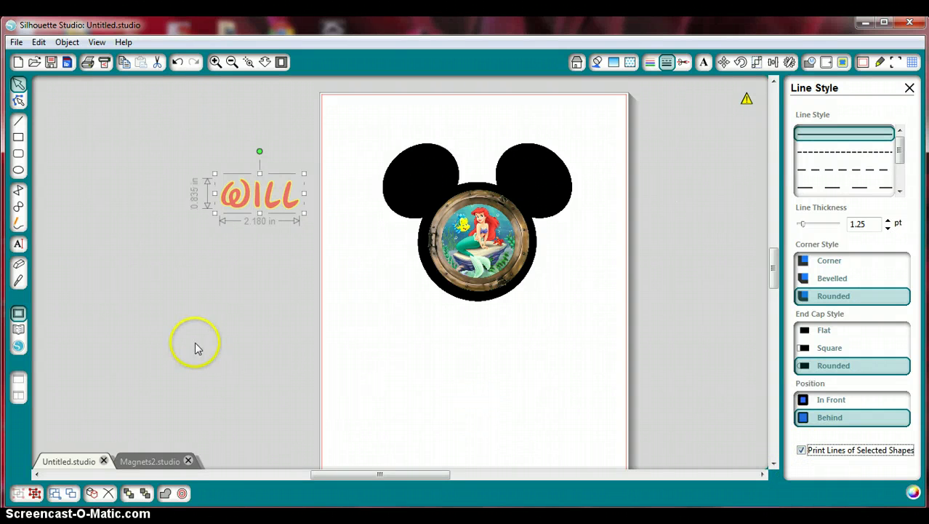
Step: Place the name text on Mickey's left ear, tilt it upward to the right, and shrink it to about 0.650 in high
drag(227, 203, 384, 182)
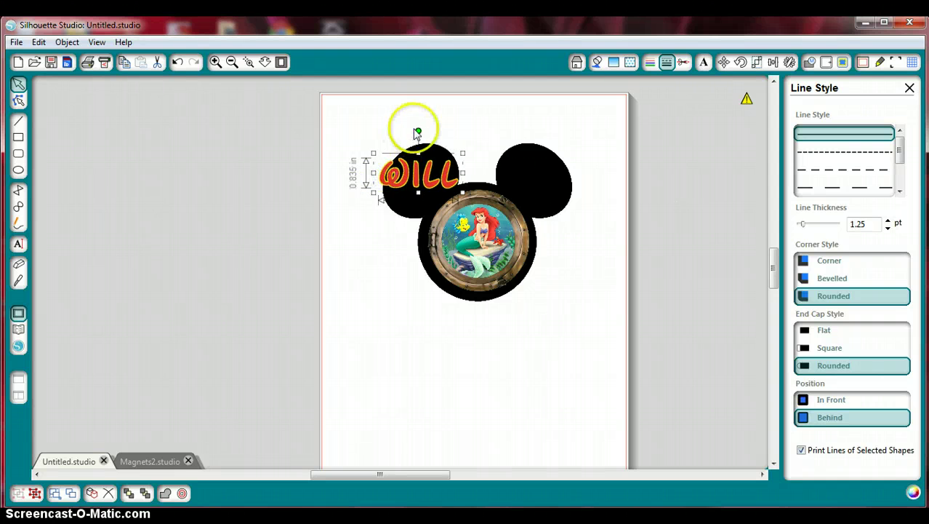
drag(417, 130, 434, 149)
drag(424, 191, 430, 190)
click(436, 351)
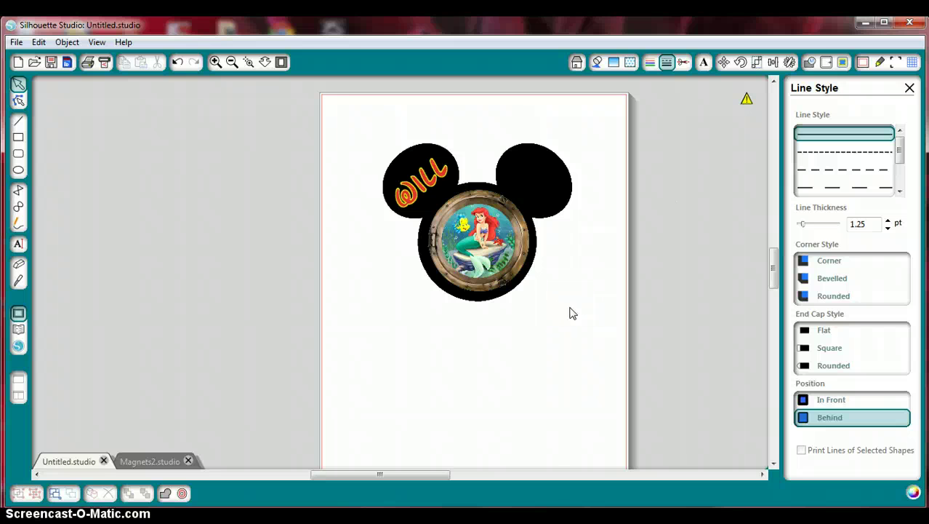
Step: Set the cut style of the name text on the ear to No Cut
click(685, 64)
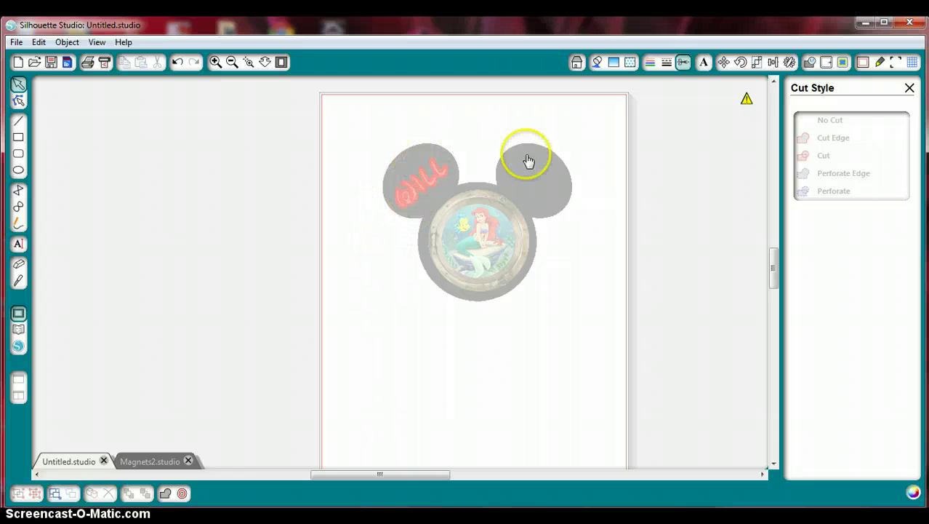
click(408, 198)
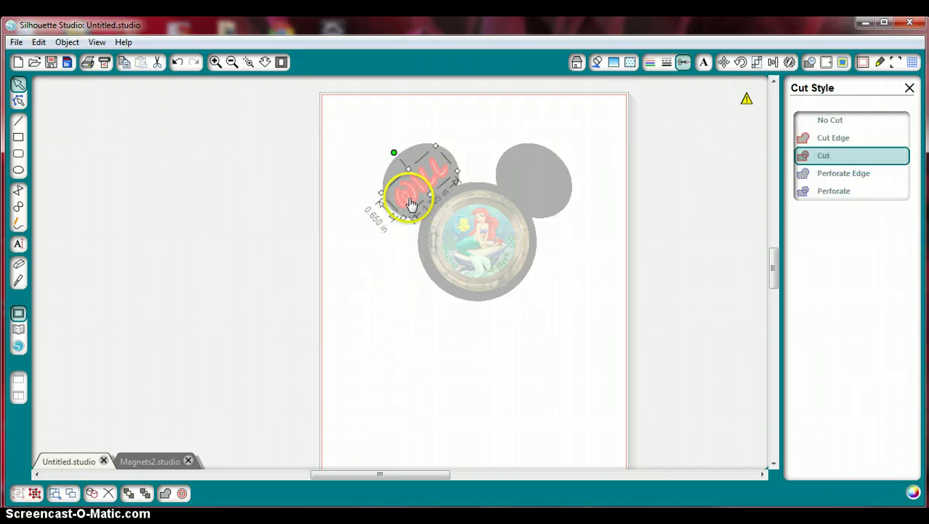
click(835, 128)
click(584, 372)
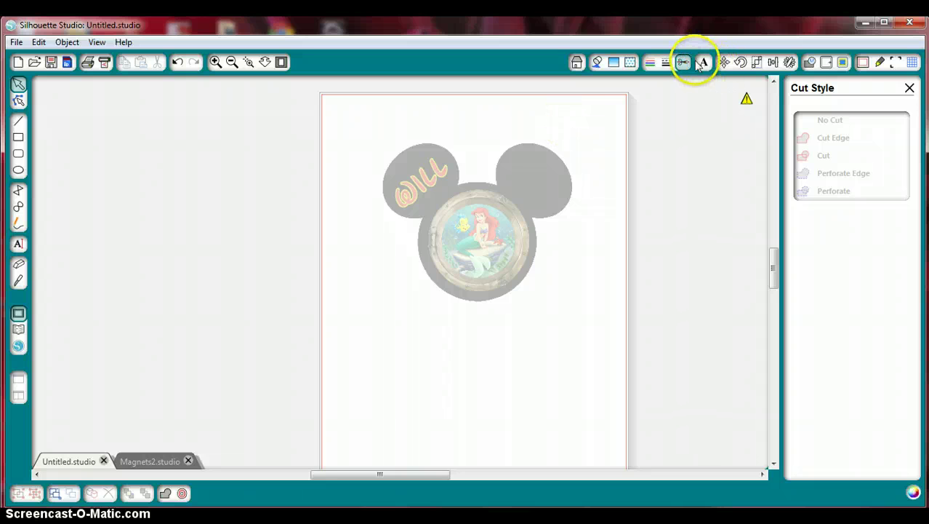
Step: Leave the cut style settings and examine the Ariel image and porthole frame up close
click(650, 65)
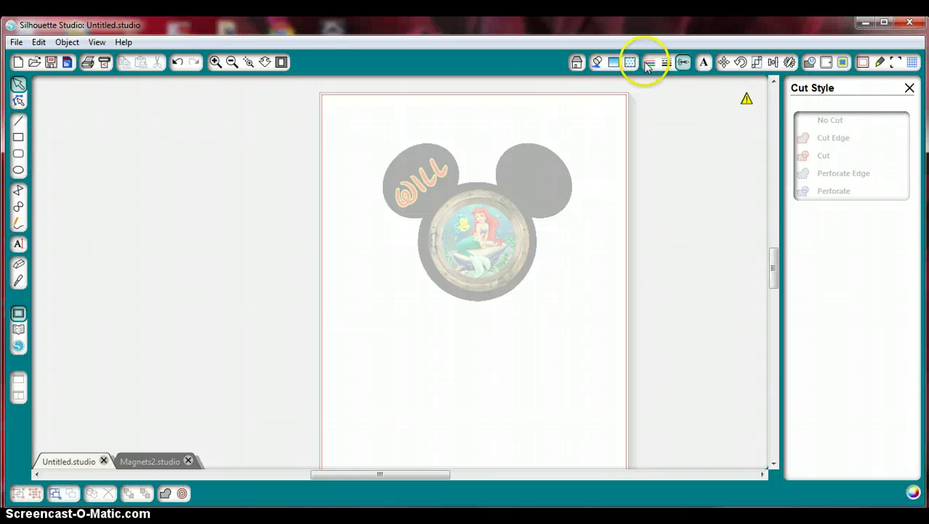
click(577, 63)
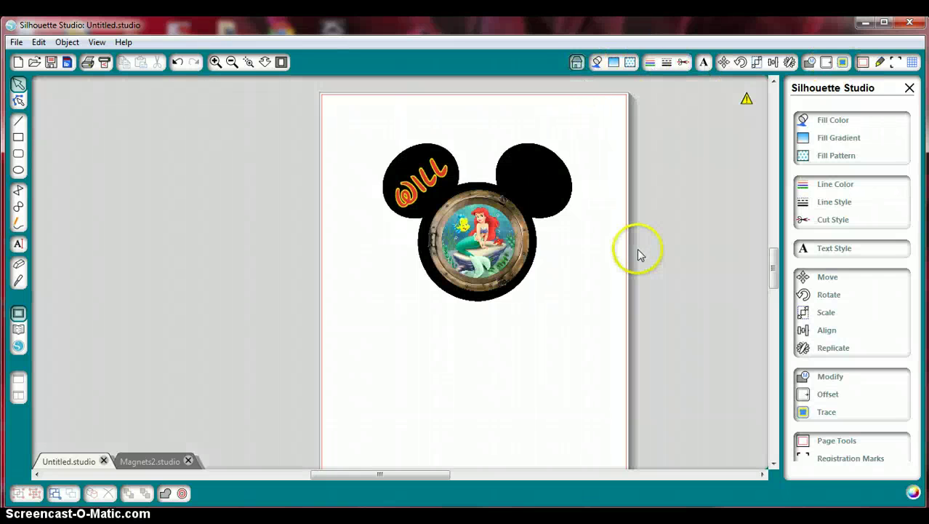
click(216, 62)
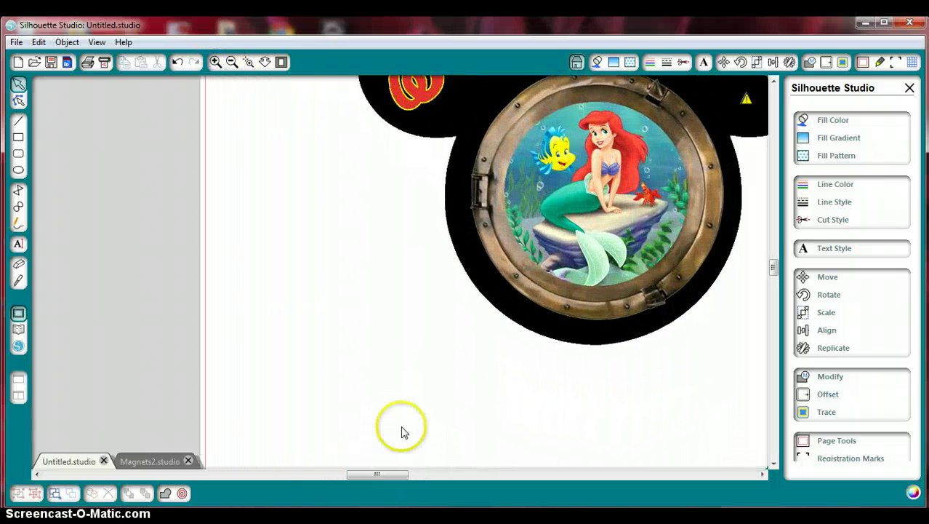
Step: Switch to Magnets2.studio and place the red and the white polka-dot bows below the Mickey head template with the empty white circle
drag(348, 475, 384, 480)
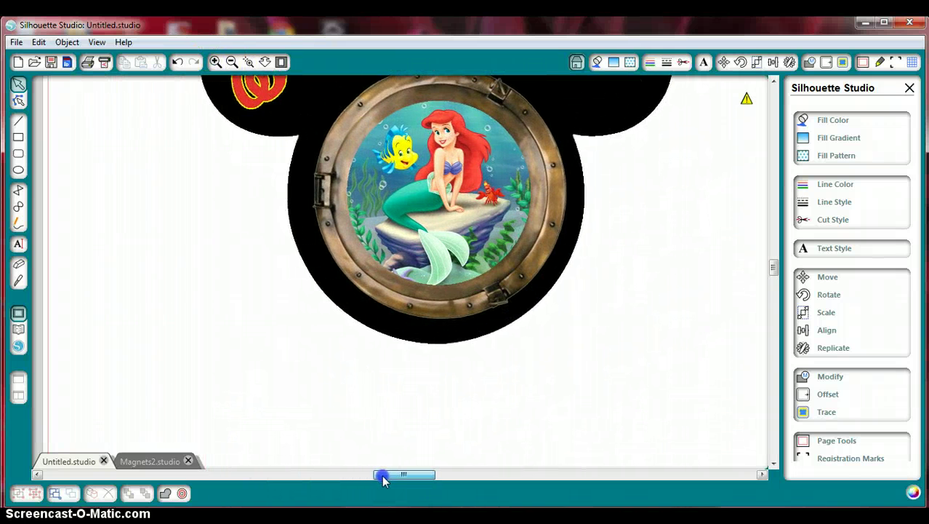
drag(774, 271, 775, 258)
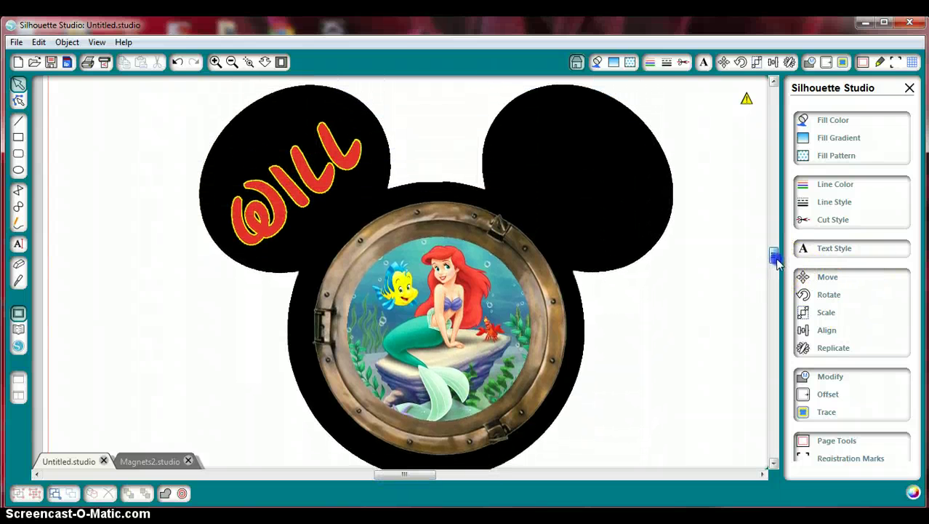
click(150, 461)
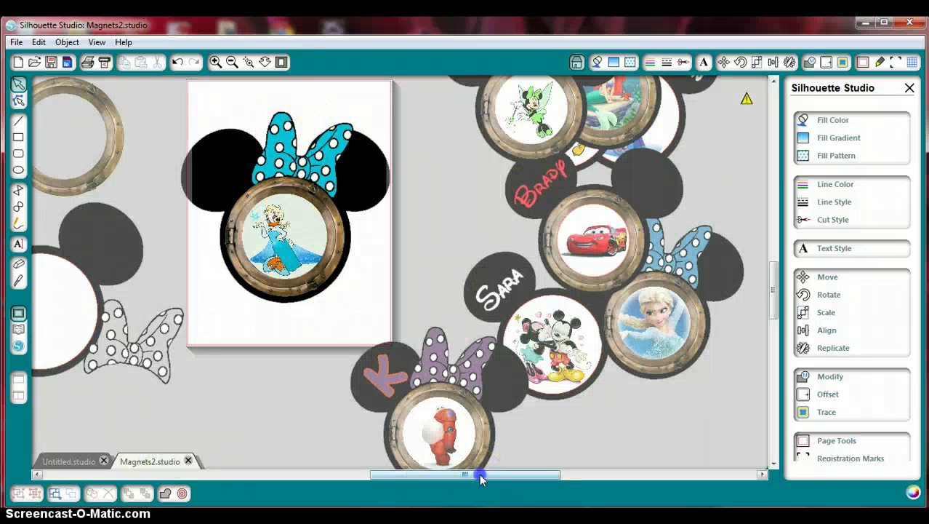
drag(480, 475, 380, 476)
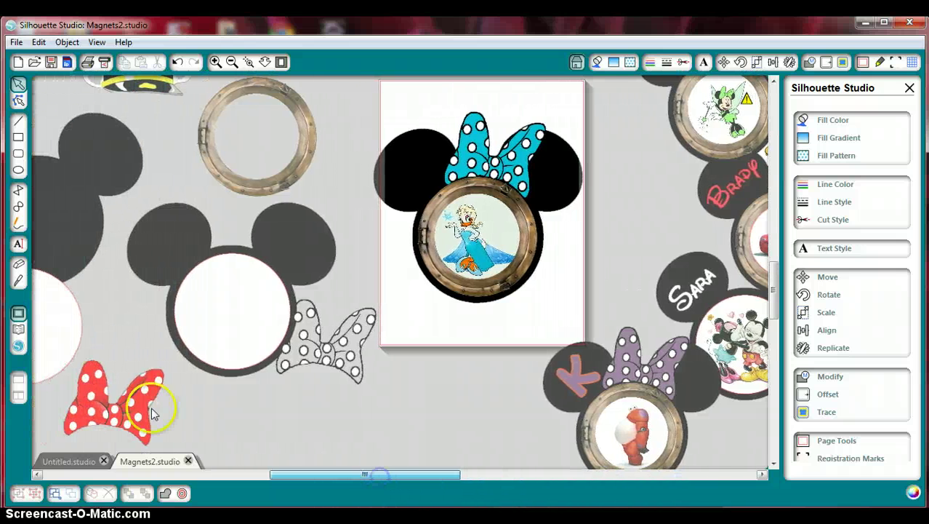
drag(120, 406, 133, 393)
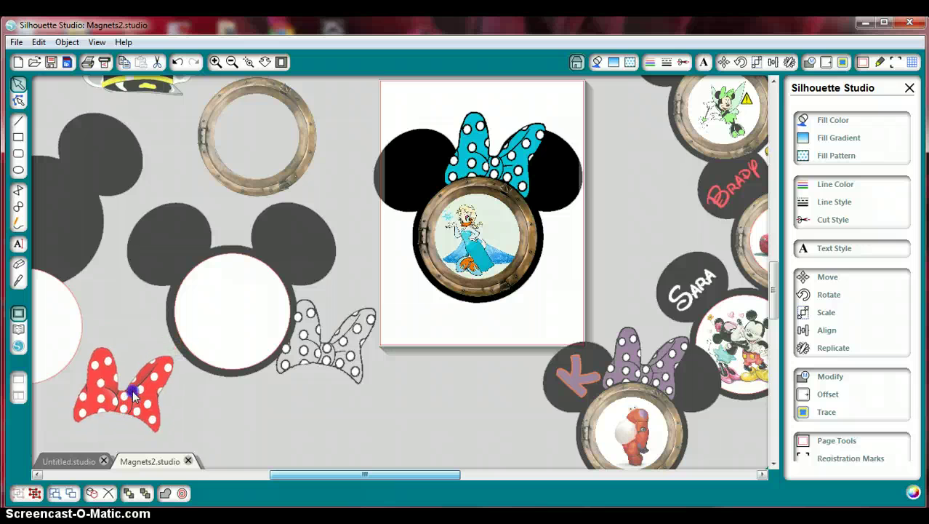
drag(336, 362, 331, 422)
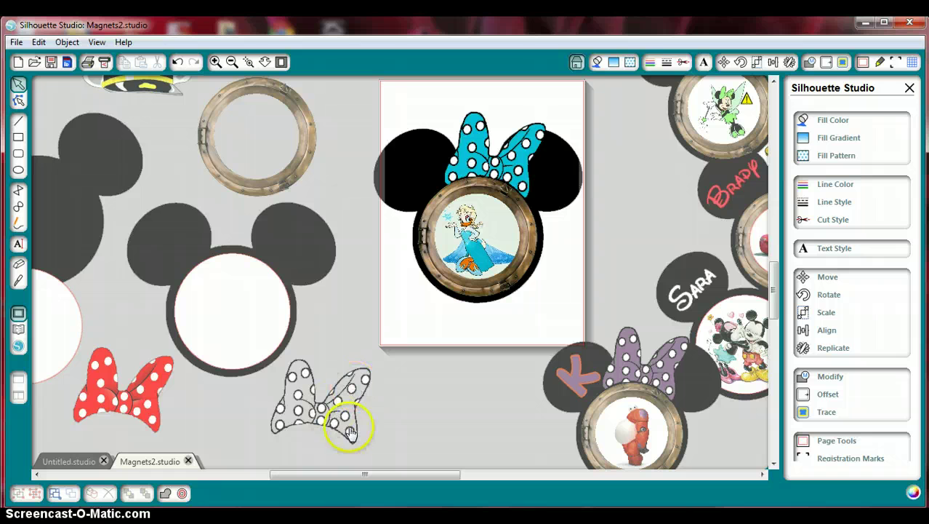
drag(279, 426, 362, 392)
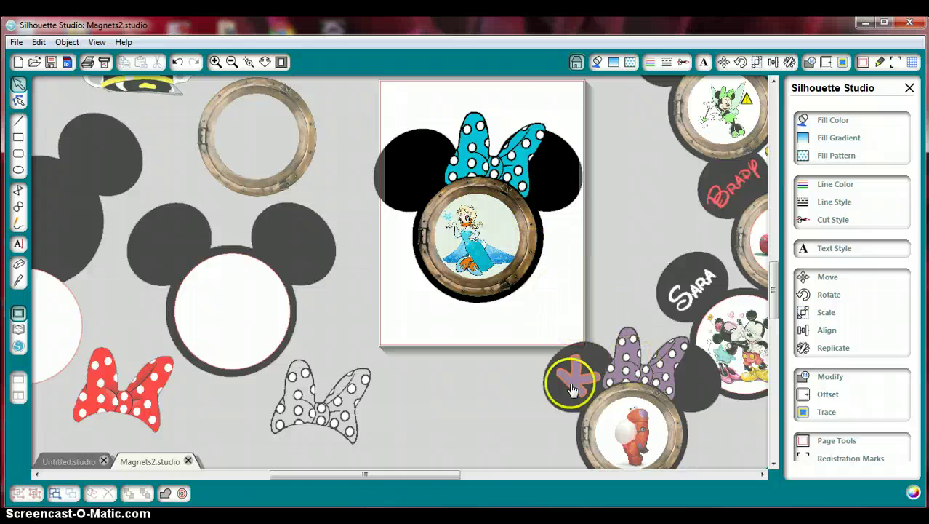
Step: Separate the overlapping Elsa magnet and Mickey-and-Minnie couple magnet, shifting Elsa to the right and the couple down and to the right
drag(297, 474, 439, 479)
click(624, 334)
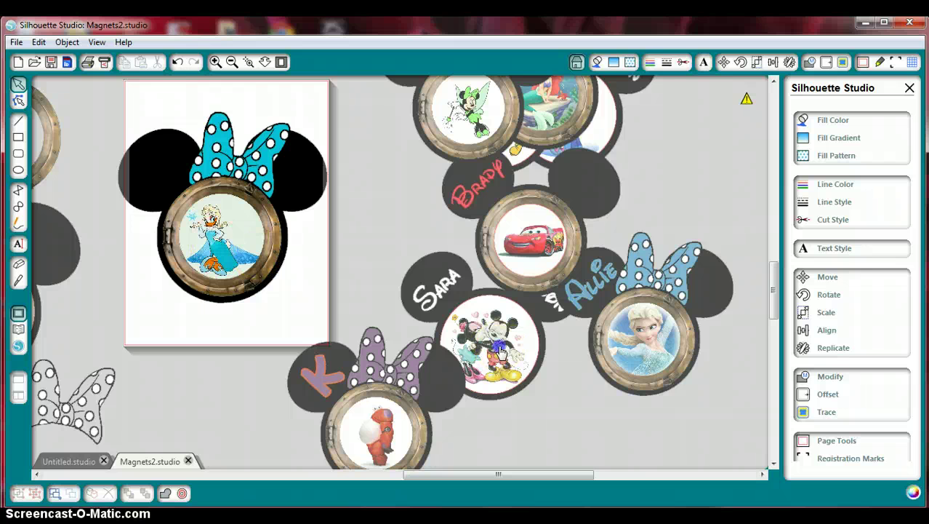
drag(501, 357, 533, 405)
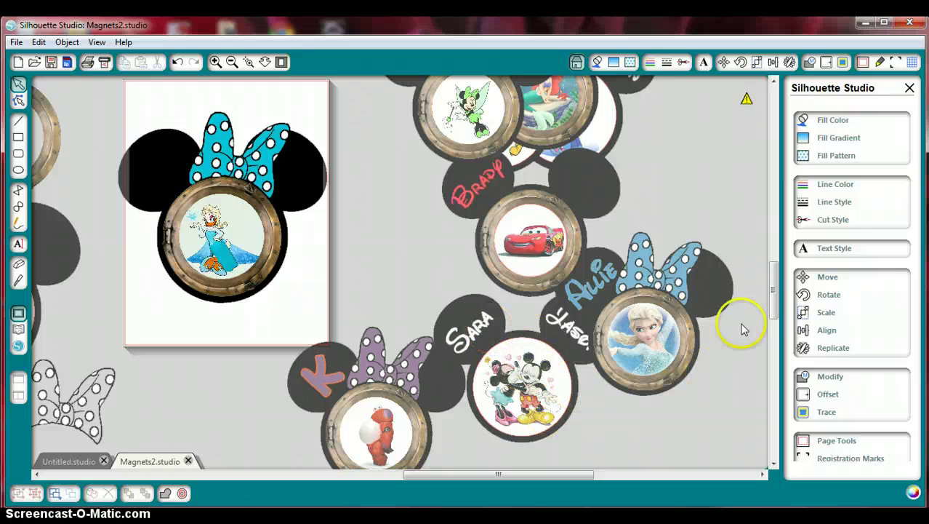
Step: Uncover the Ariel magnet by moving the sailor Mickey-and-Minnie magnet to its right and the Tinker Bell Minnie magnet to its left
drag(776, 289, 777, 271)
click(605, 213)
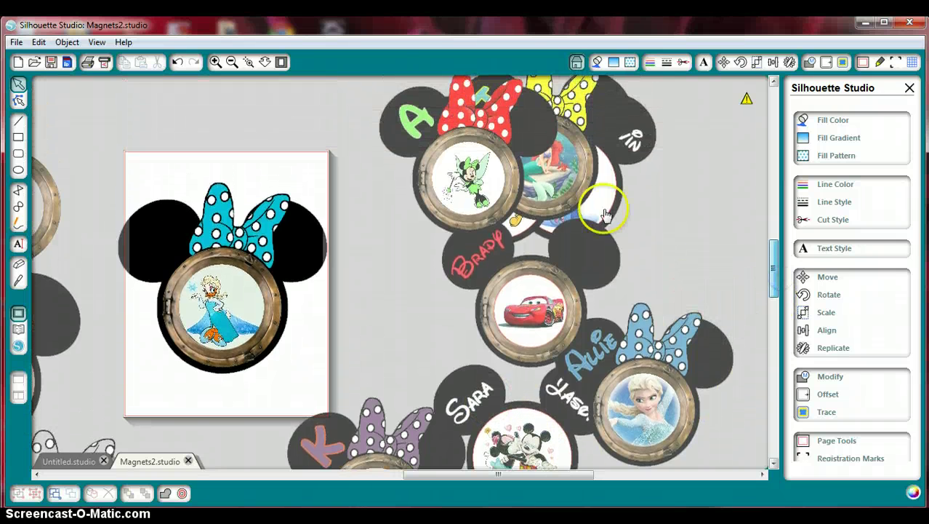
drag(605, 213, 698, 205)
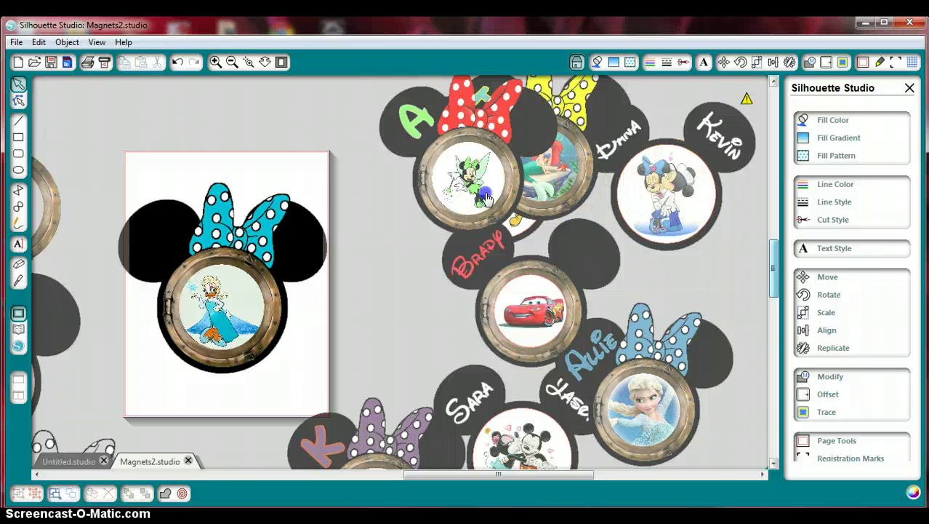
drag(485, 194, 385, 177)
click(550, 178)
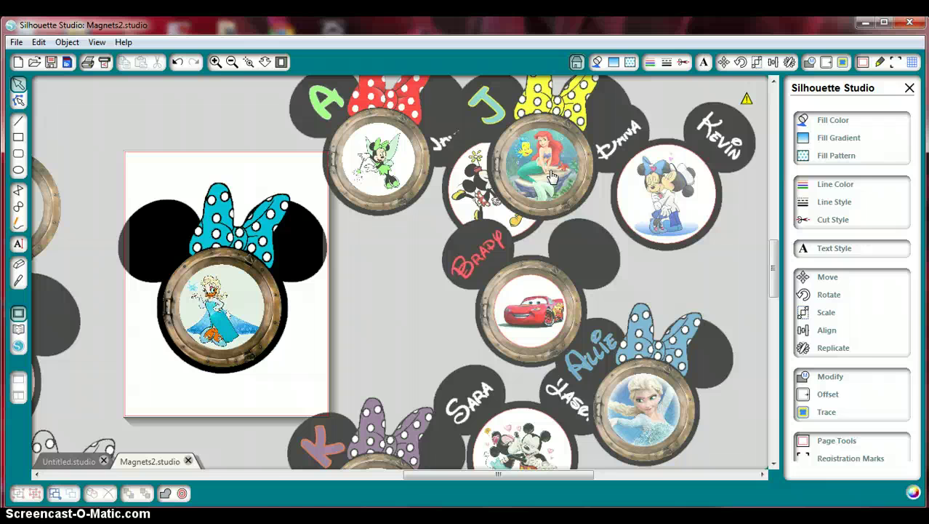
click(540, 134)
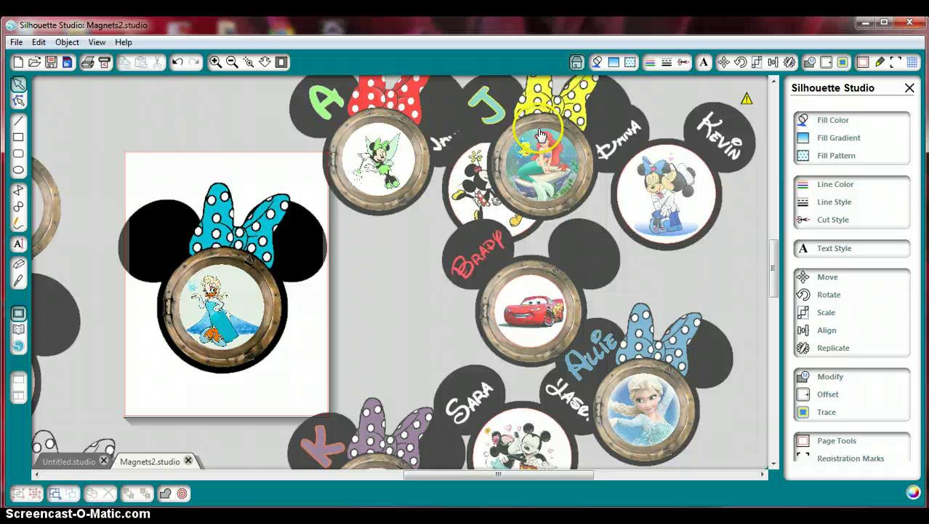